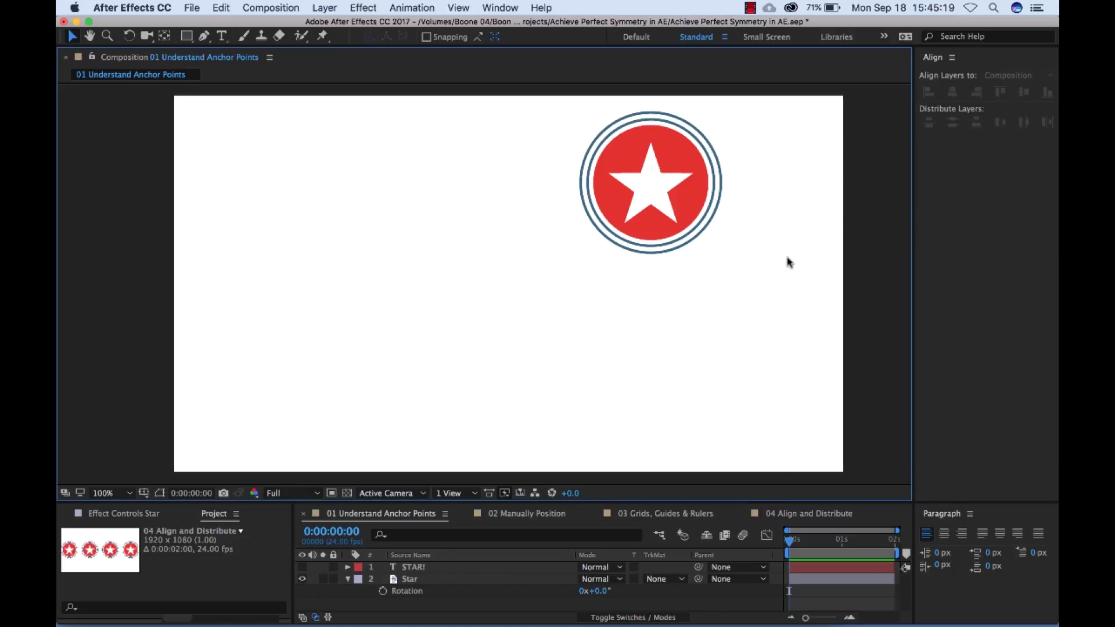
Step: Try rotating the Star layer to 11° around its off-centre anchor point, and undo the rotation
{"action": "left_click", "coordinate": [711, 238]}
{"action": "left_click", "coordinate": [666, 211]}
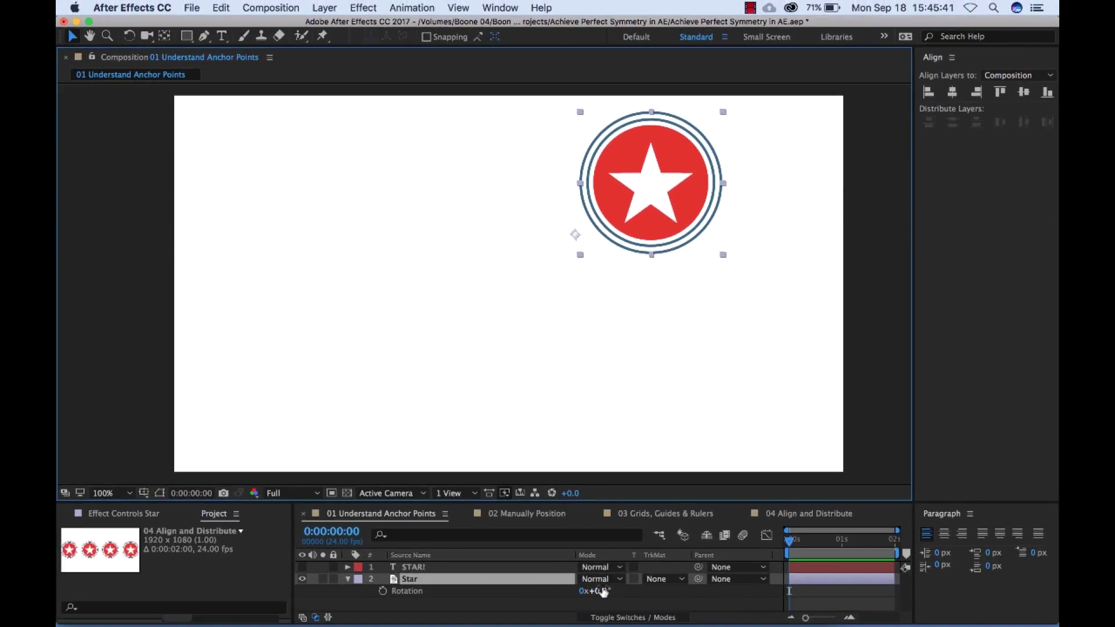
{"action": "left_click", "coordinate": [603, 591]}
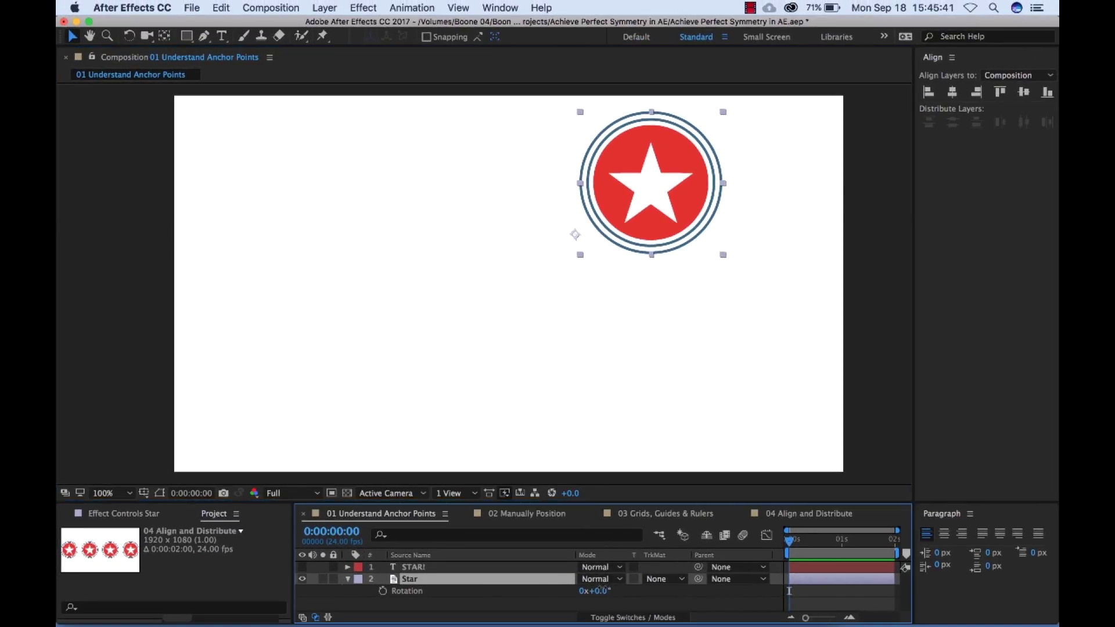
{"action": "mouse_move", "coordinate": [602, 588]}
{"action": "left_mouse_down"}
{"action": "mouse_move", "coordinate": [620, 576]}
{"action": "mouse_move", "coordinate": [598, 578]}
{"action": "left_mouse_up"}
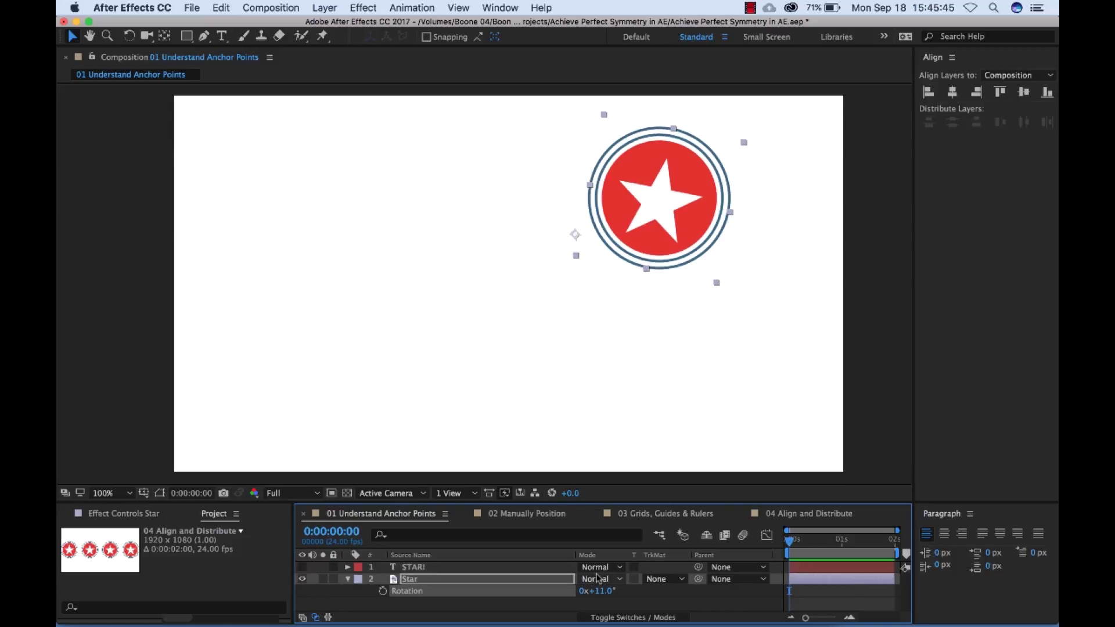
{"action": "key", "text": "super+z"}
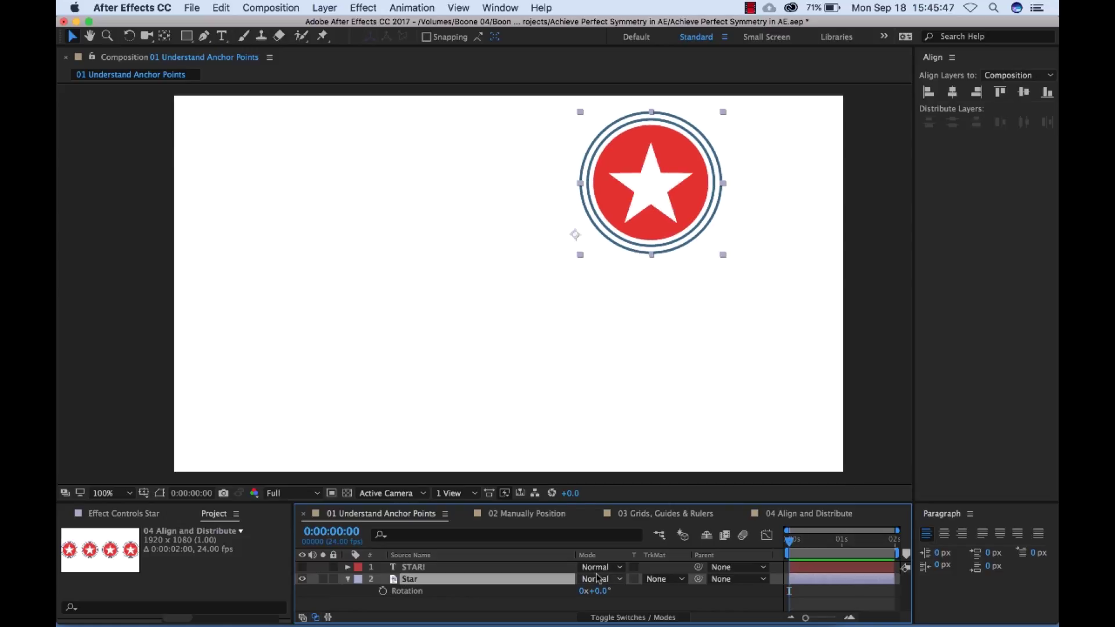
Step: Try scaling the Star layer to 137% from its off-centre anchor point, and undo the scaling
{"action": "key", "text": "s"}
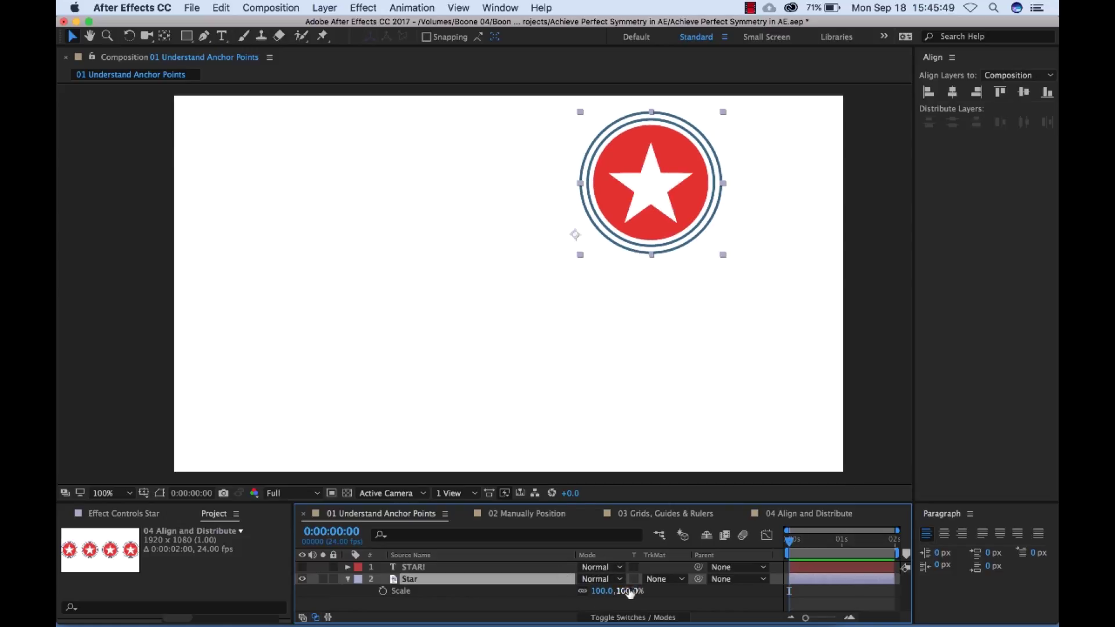
{"action": "left_click_drag", "start_coordinate": [629, 592], "coordinate": [659, 596]}
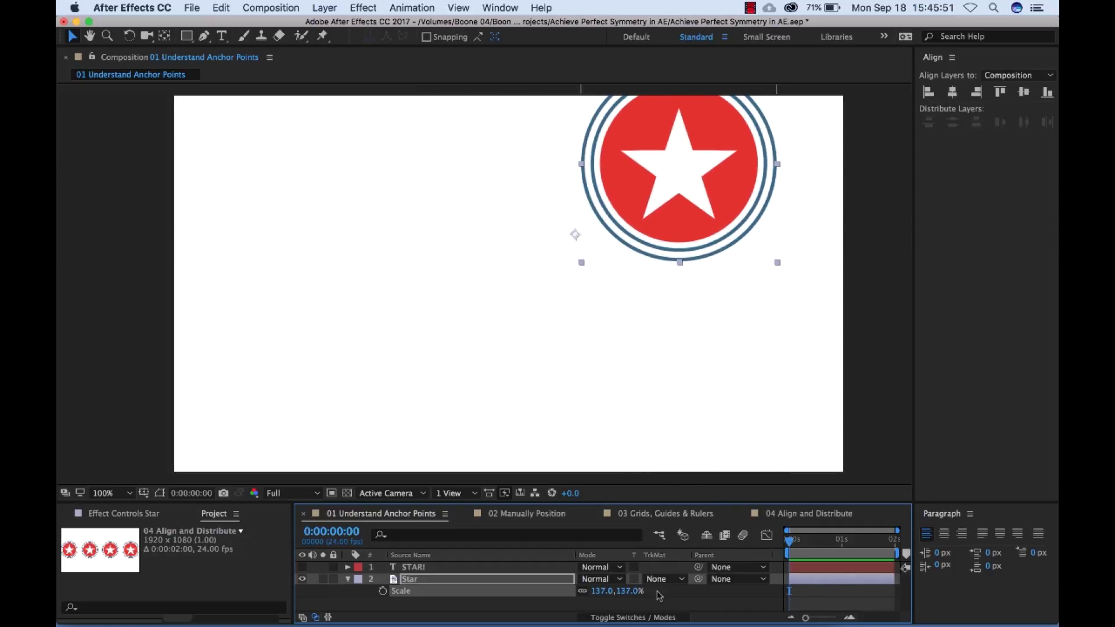
{"action": "key", "text": "super+z"}
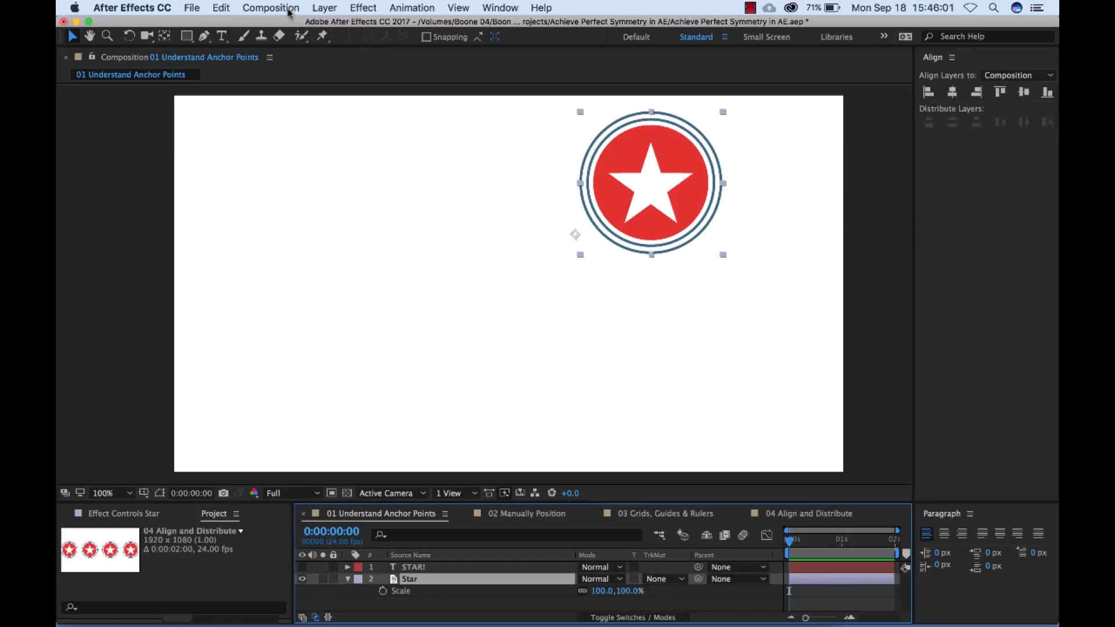
Step: Apply Center In View to the Star layer with its anchor point still off-centre
{"action": "left_click", "coordinate": [325, 8]}
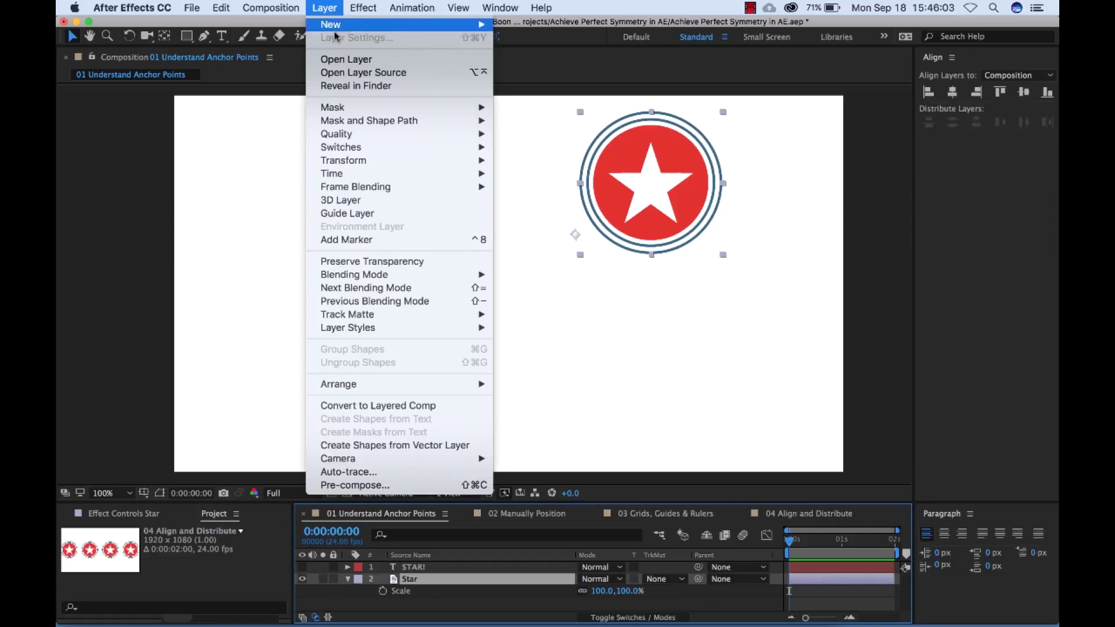
{"action": "mouse_move", "coordinate": [363, 161]}
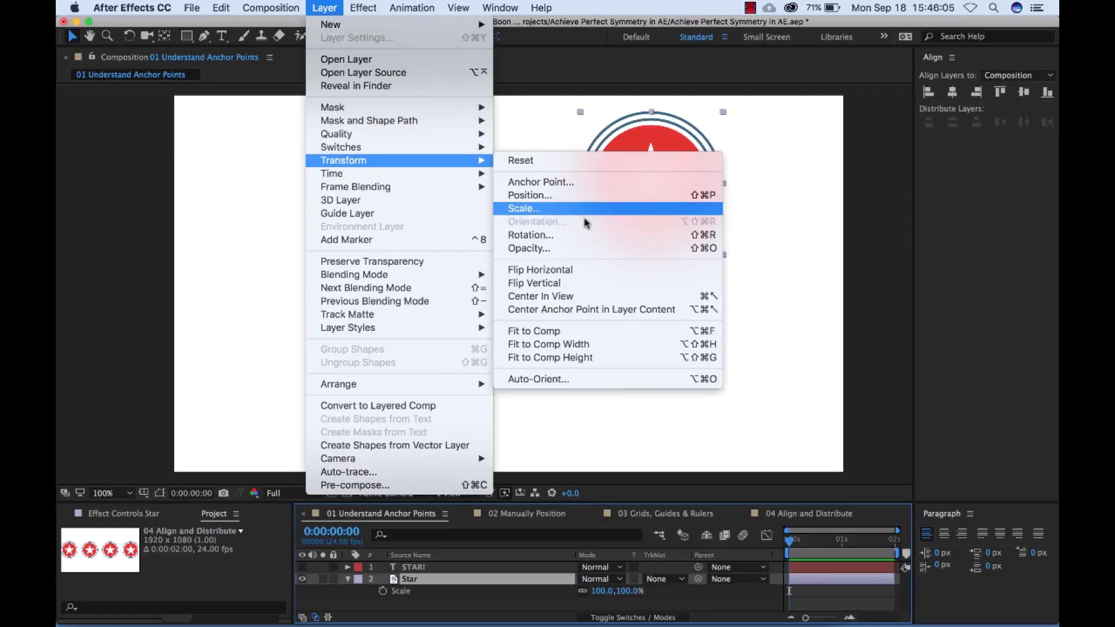
{"action": "left_click", "coordinate": [559, 296]}
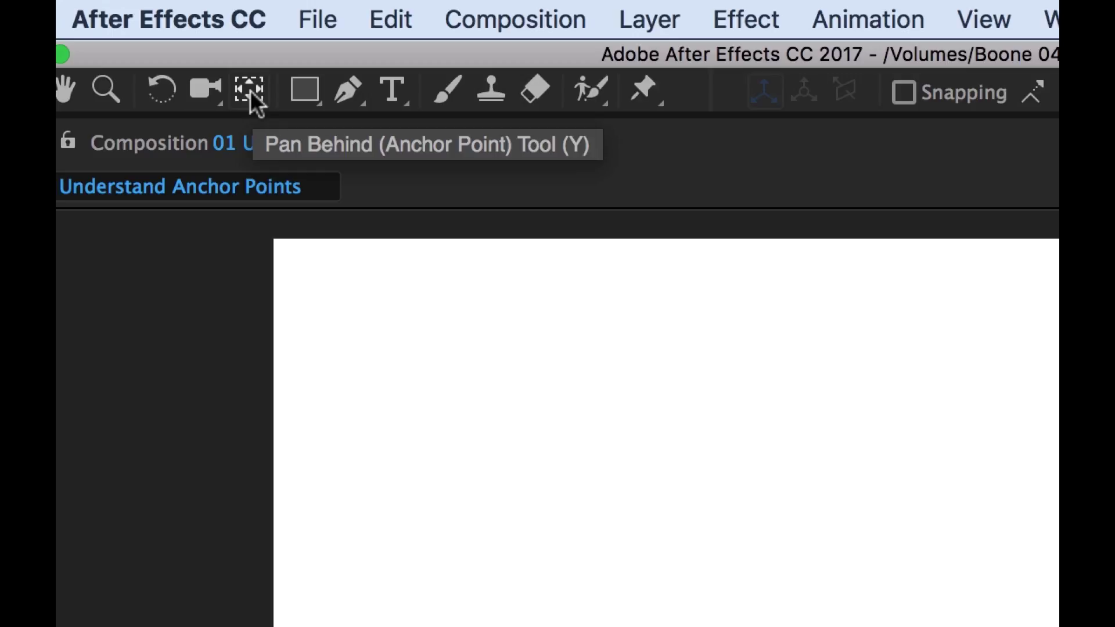
Step: Try moving the Star layer's anchor point by hand to the star's middle with the Pan Behind tool, and undo the move
{"action": "left_click", "coordinate": [250, 89]}
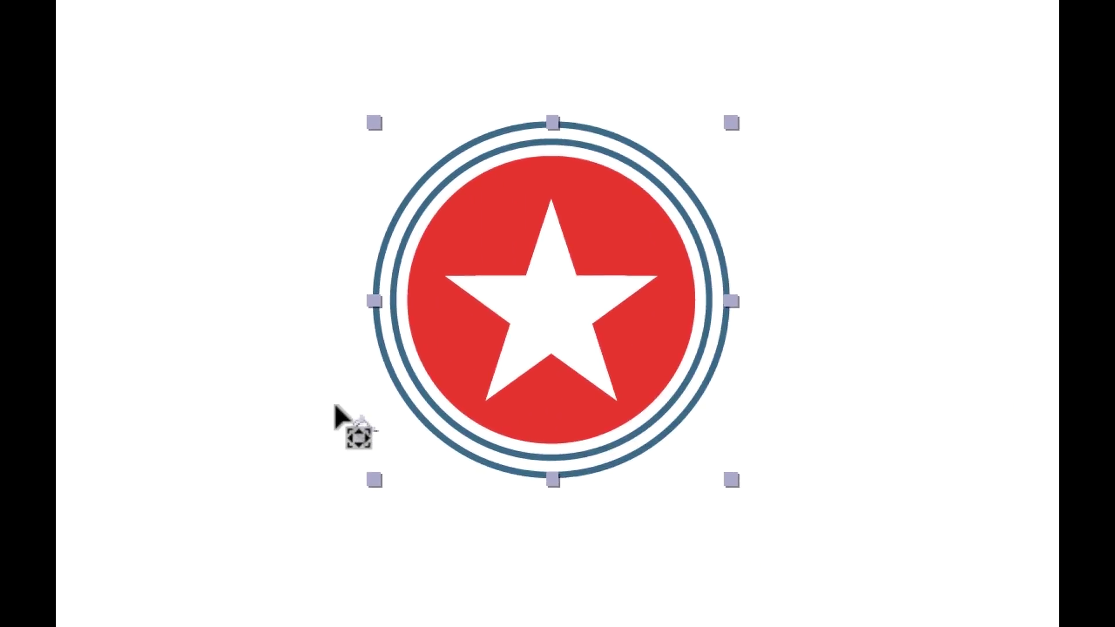
{"action": "left_click_drag", "start_coordinate": [361, 423], "coordinate": [545, 289]}
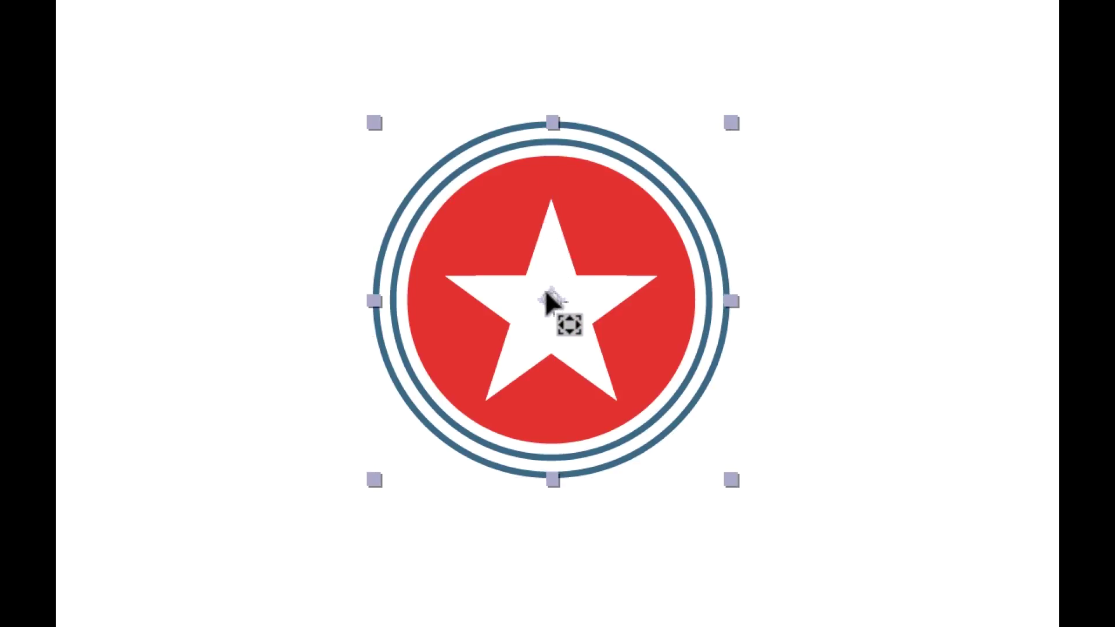
{"action": "key", "text": "ctrl+z"}
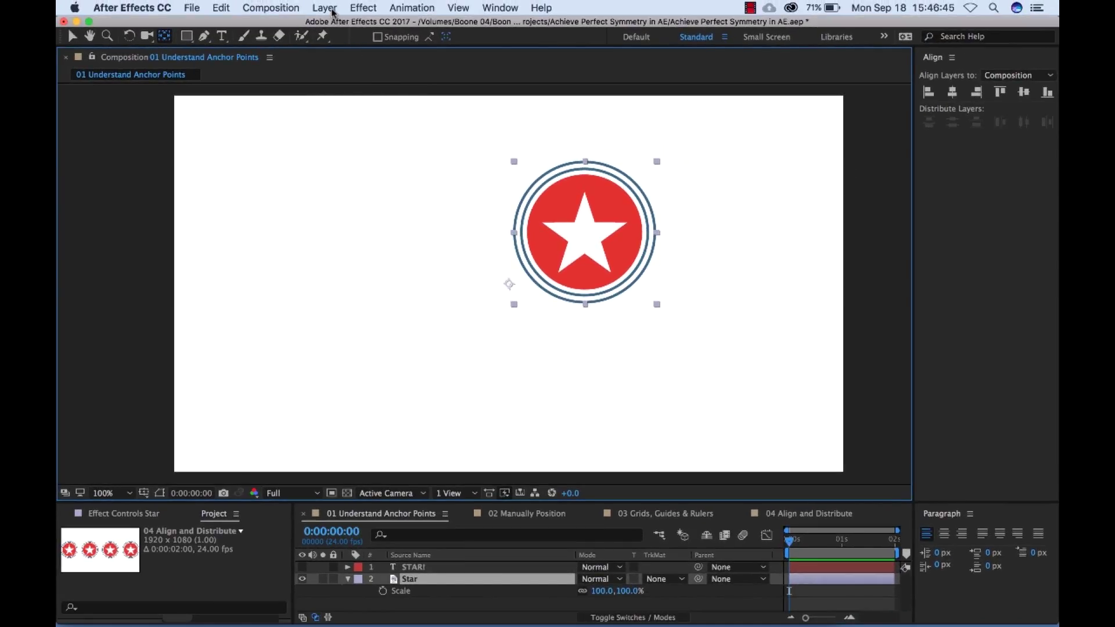
Step: Center the Star layer's anchor point in its layer content and center the layer in view, returning to the Selection tool
{"action": "left_click", "coordinate": [324, 8]}
{"action": "mouse_move", "coordinate": [363, 160]}
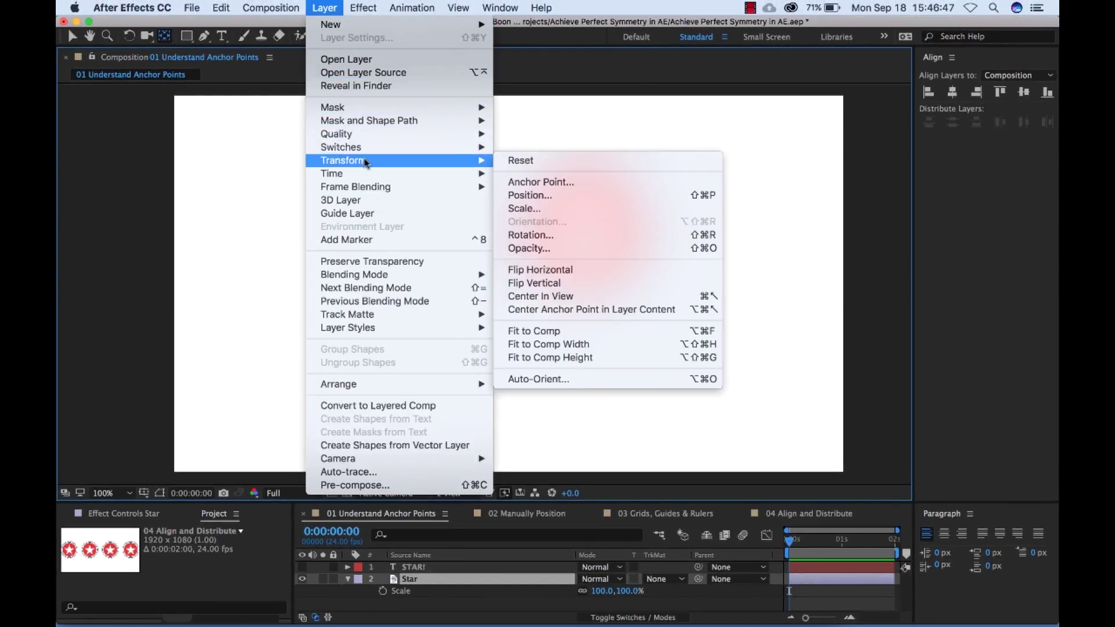
{"action": "left_click", "coordinate": [598, 310]}
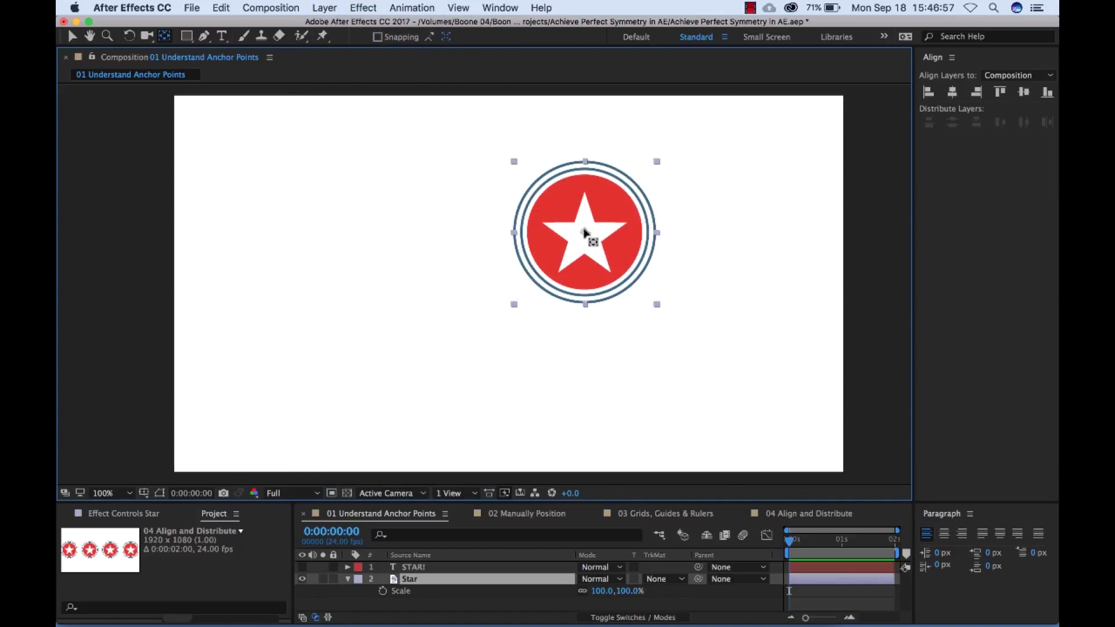
{"action": "left_click", "coordinate": [327, 9]}
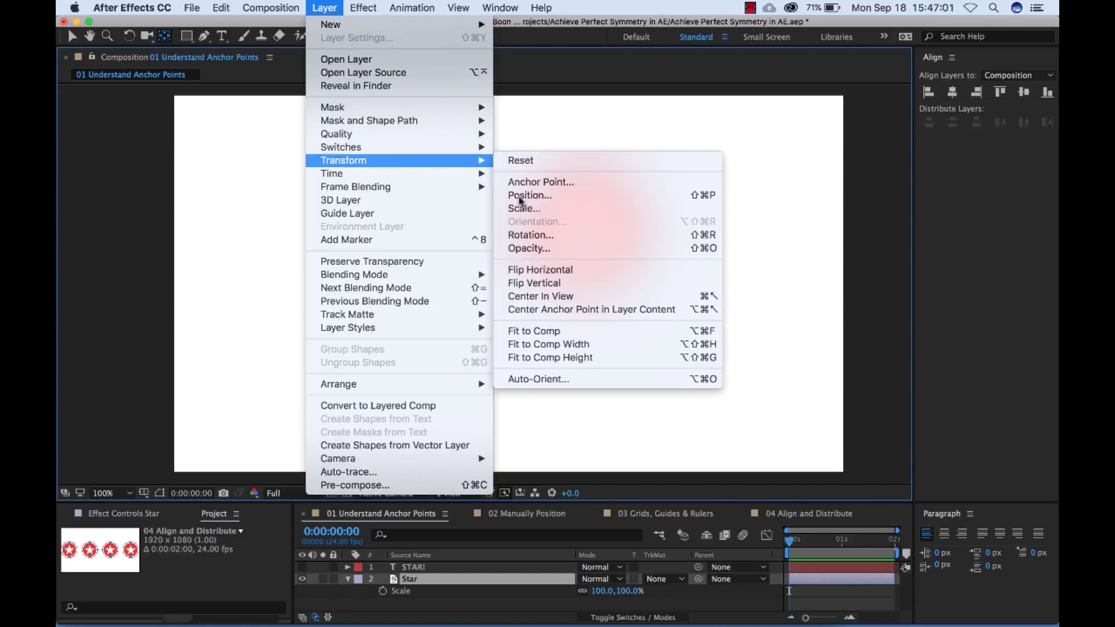
{"action": "left_click", "coordinate": [554, 297]}
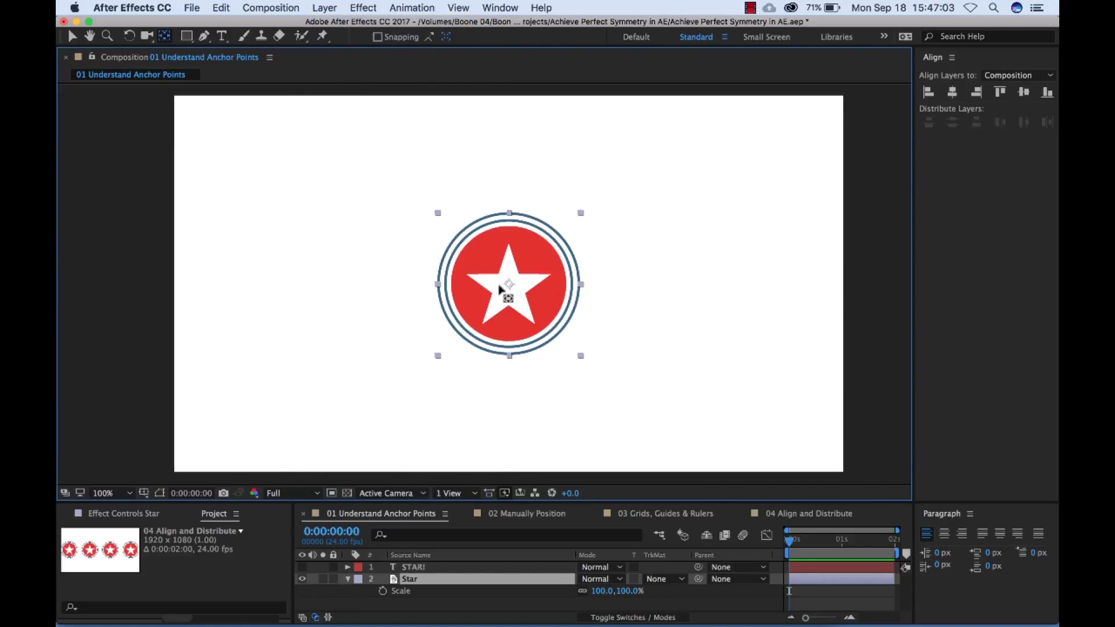
{"action": "key", "text": "v"}
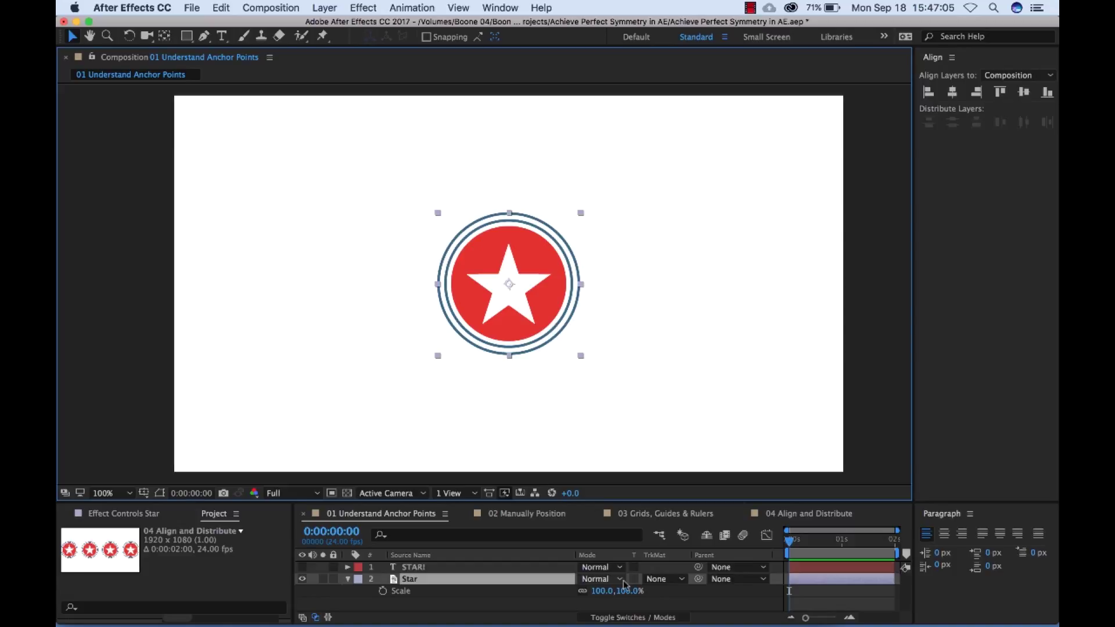
Step: Test the rotation of the Star layer around its centred anchor point, and undo it
{"action": "key", "text": "r"}
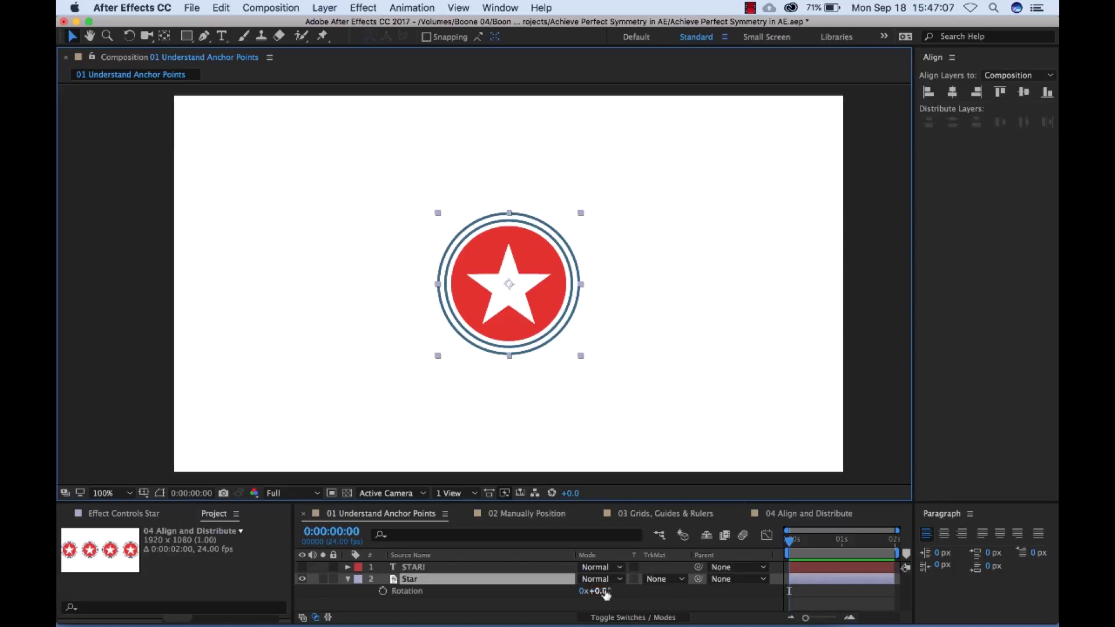
{"action": "left_click_drag", "start_coordinate": [605, 591], "coordinate": [640, 589]}
{"action": "key", "text": "super+z"}
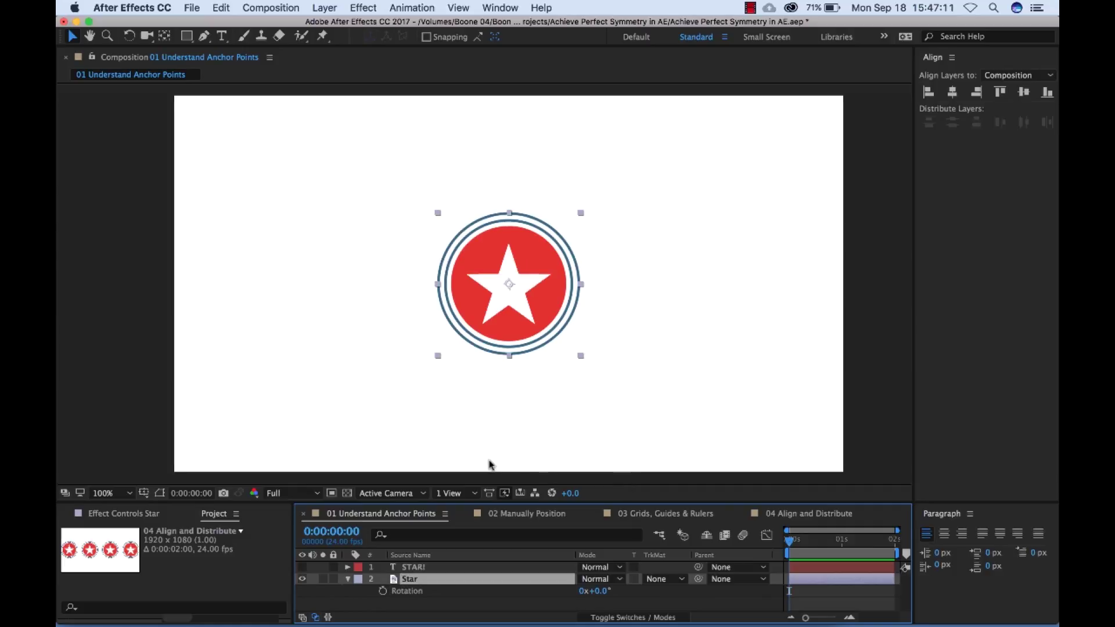
Step: Hide the Star layer, and show and select the STAR! text layer
{"action": "left_click", "coordinate": [302, 579]}
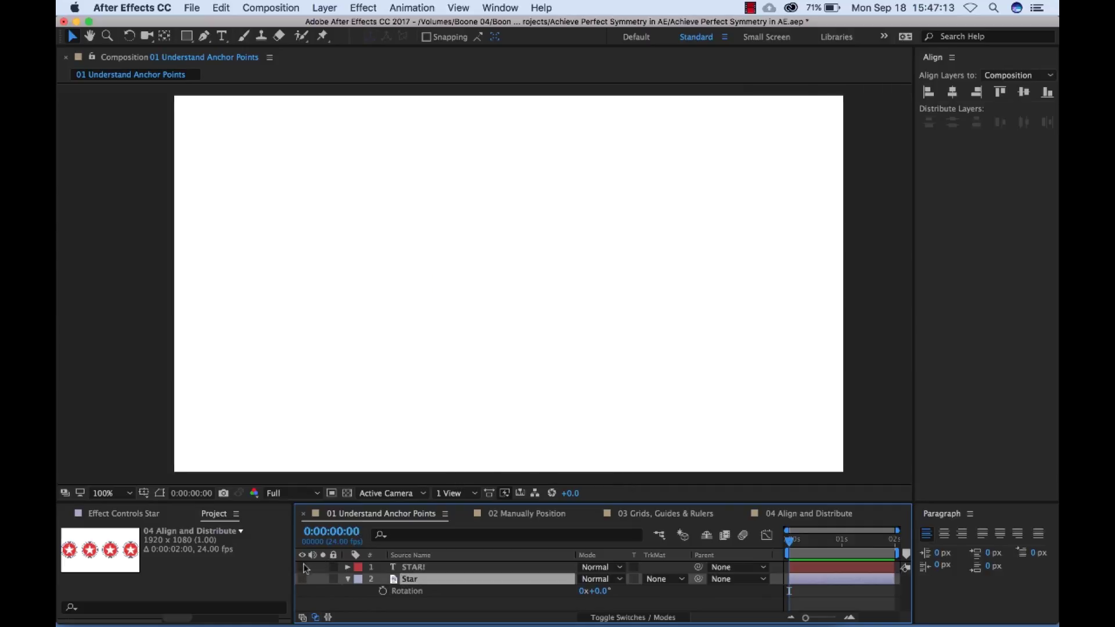
{"action": "left_click", "coordinate": [302, 567]}
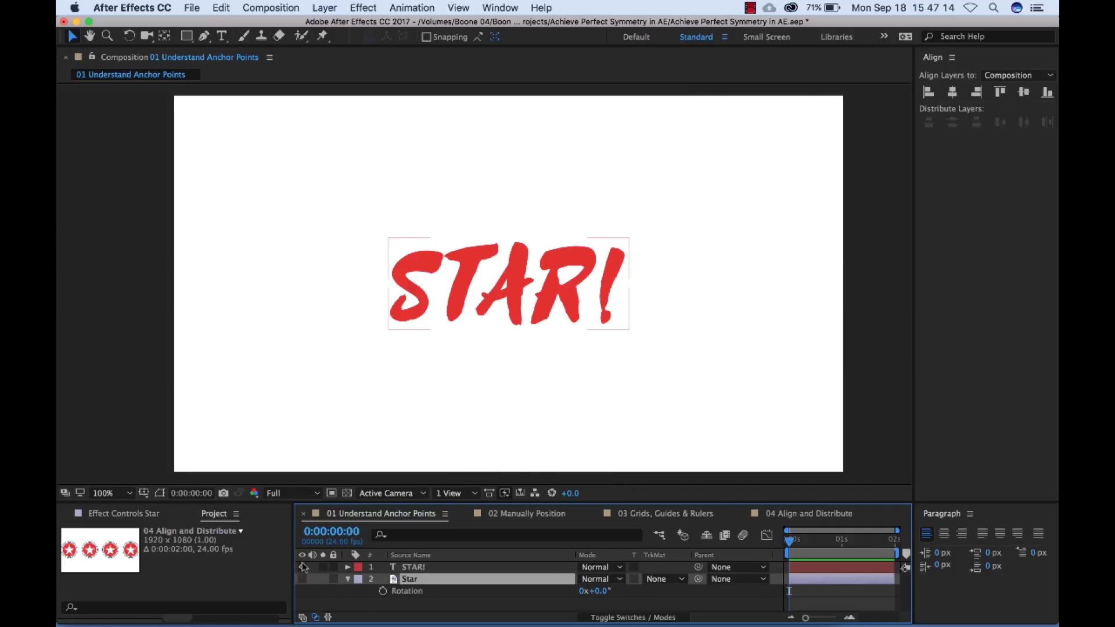
{"action": "left_click", "coordinate": [417, 568]}
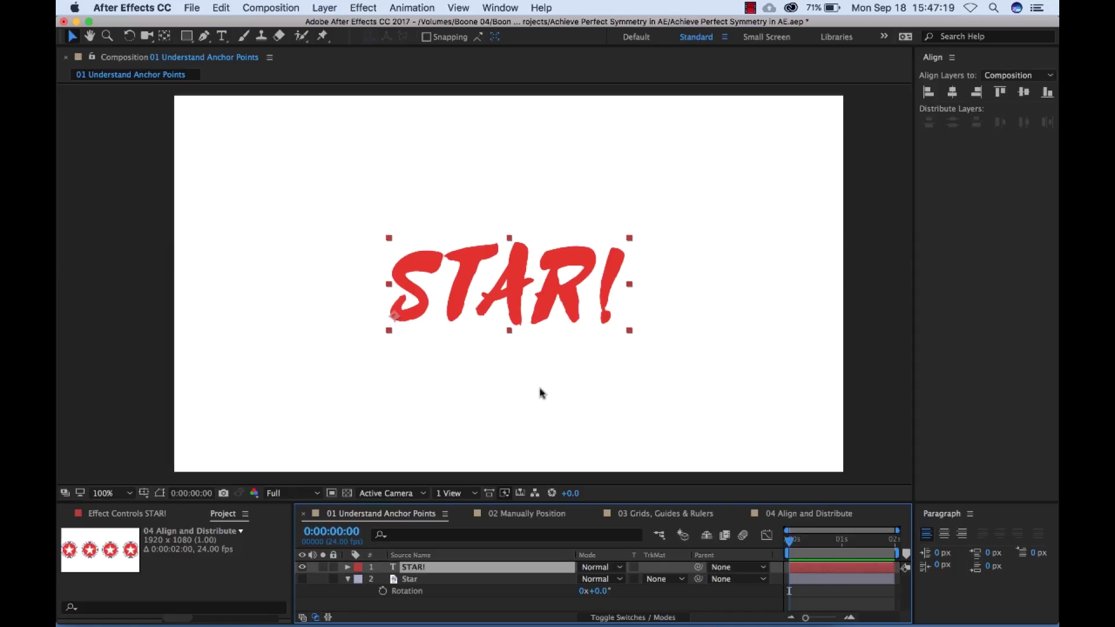
Step: Try rotating the STAR! text layer around its lower-left anchor point, and undo the rotation
{"action": "key", "text": "r"}
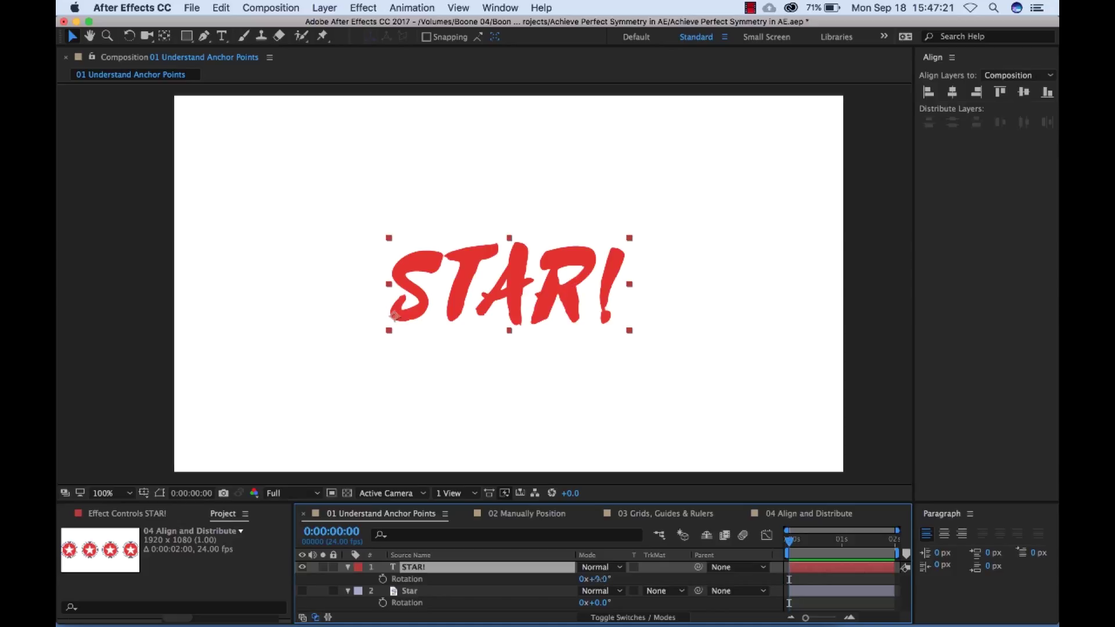
{"action": "left_click_drag", "start_coordinate": [599, 582], "coordinate": [639, 585]}
{"action": "key", "text": "super+z"}
Step: Center the anchor point of the STAR! text layer in its layer content
{"action": "right_click", "coordinate": [516, 289]}
{"action": "mouse_move", "coordinate": [581, 158]}
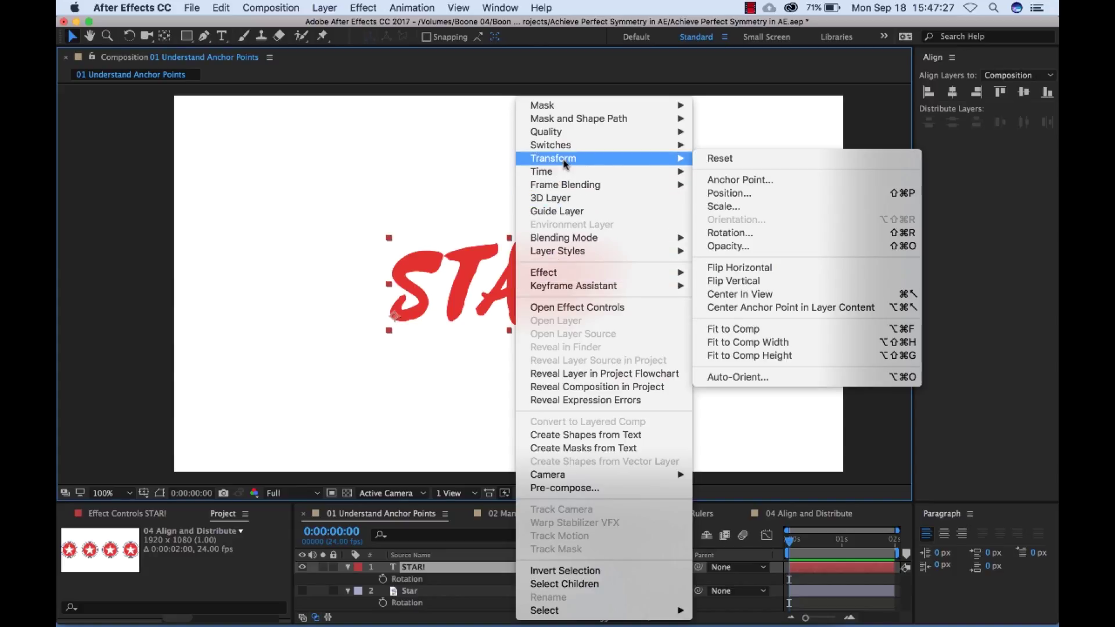
{"action": "left_click", "coordinate": [766, 308]}
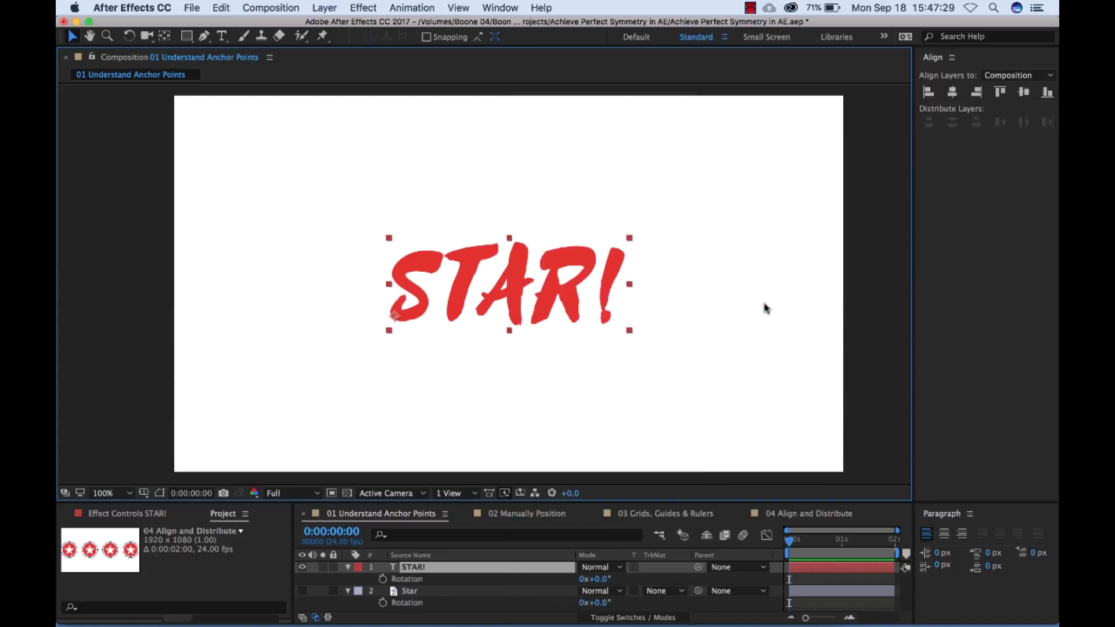
Step: Test a 20° rotation of the STAR! text layer around its centred anchor point, and undo it
{"action": "left_click_drag", "start_coordinate": [601, 579], "coordinate": [610, 576]}
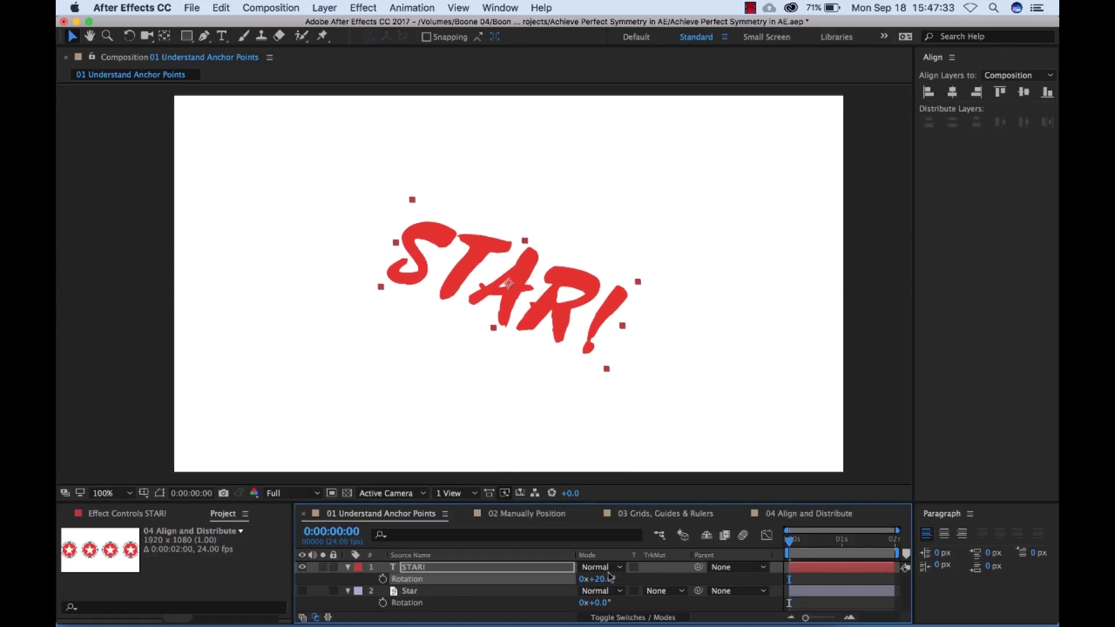
{"action": "key", "text": "super+z"}
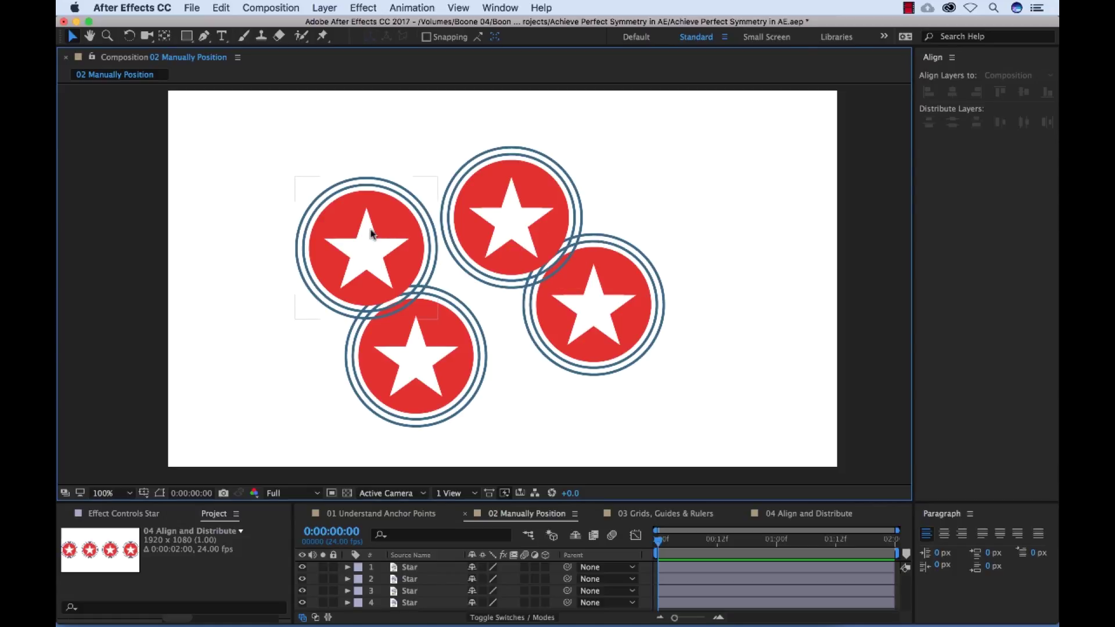
Step: Position the leftmost star layer at X 25% and Y 25%, using % of composition as the units
{"action": "left_click", "coordinate": [370, 235]}
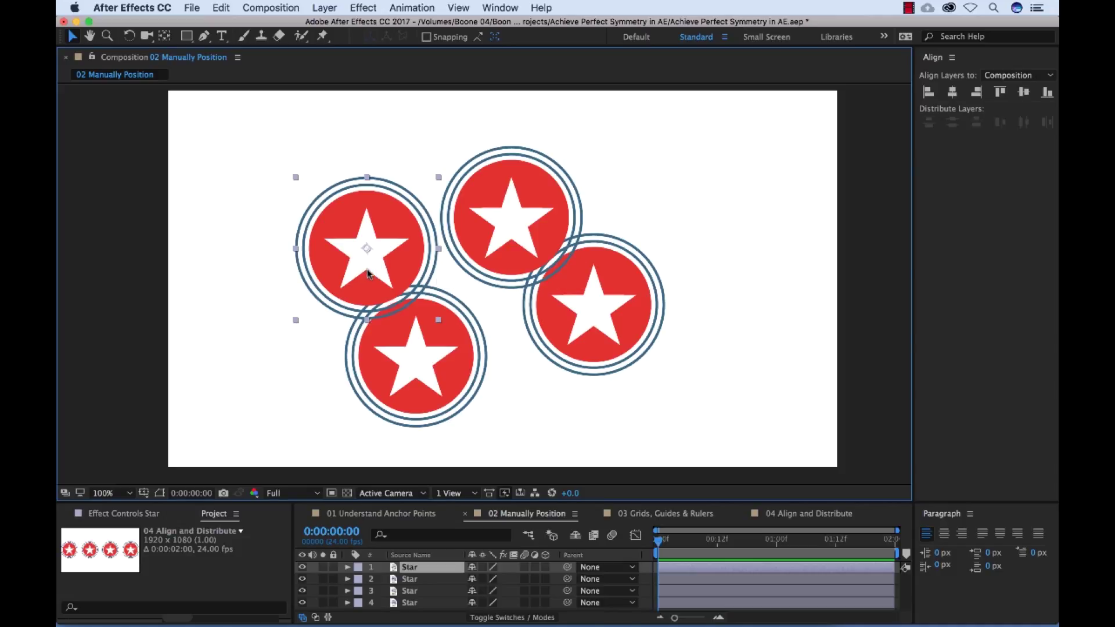
{"action": "left_click", "coordinate": [330, 9]}
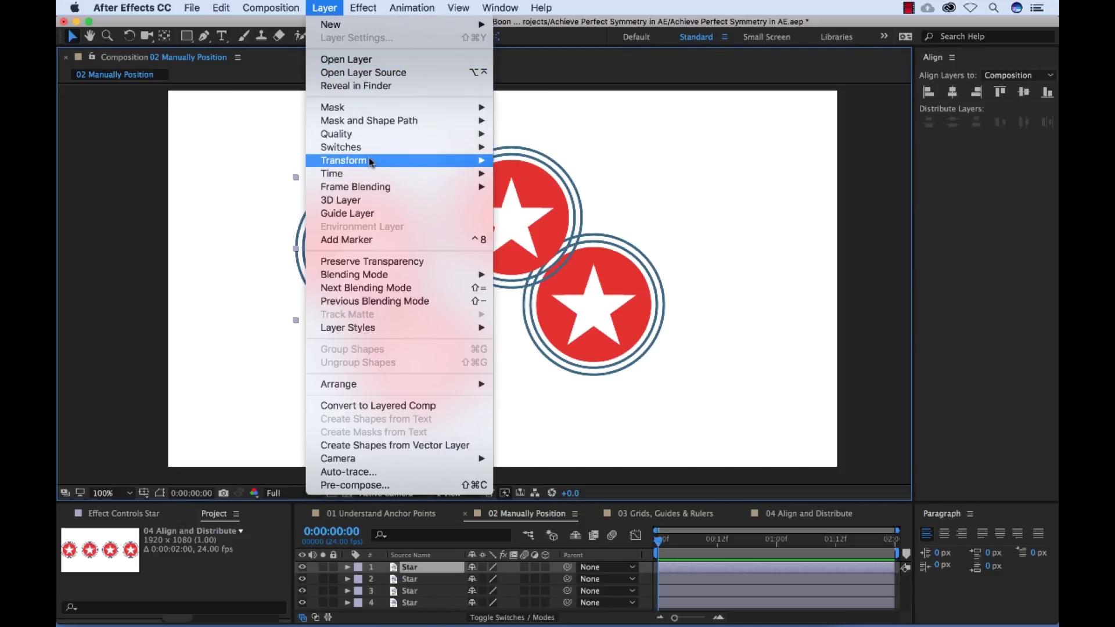
{"action": "mouse_move", "coordinate": [369, 159]}
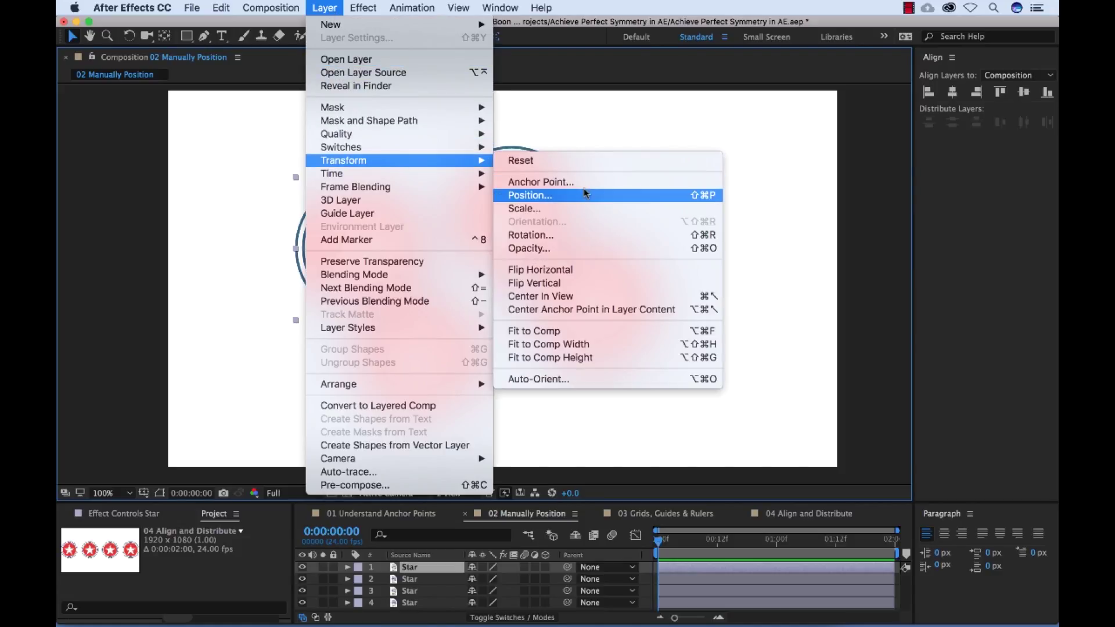
{"action": "left_click", "coordinate": [671, 200]}
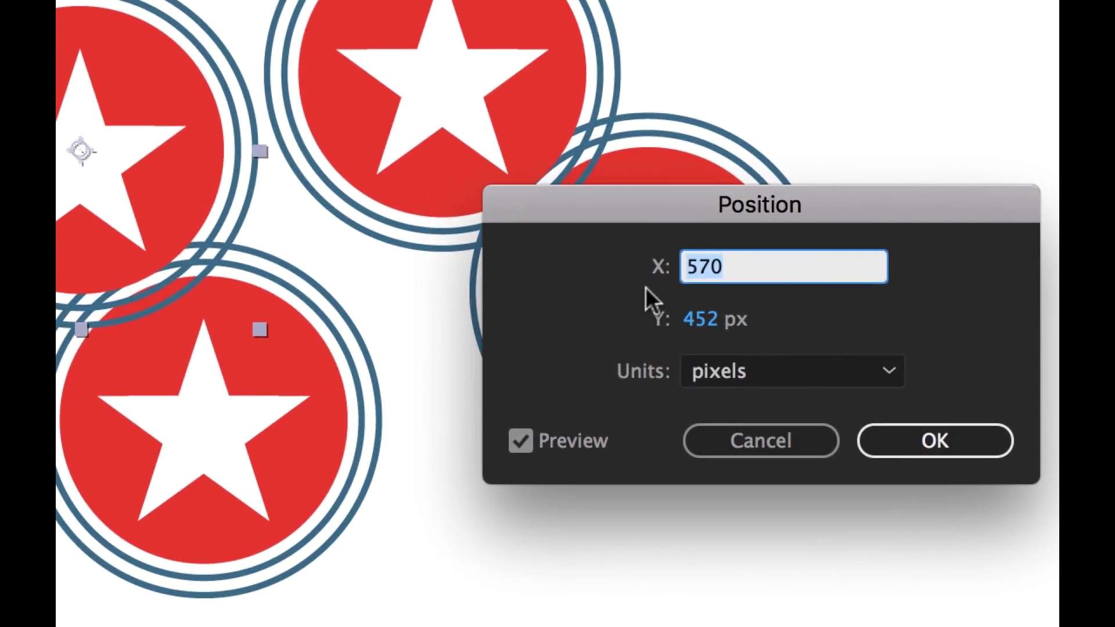
{"action": "left_click", "coordinate": [811, 372]}
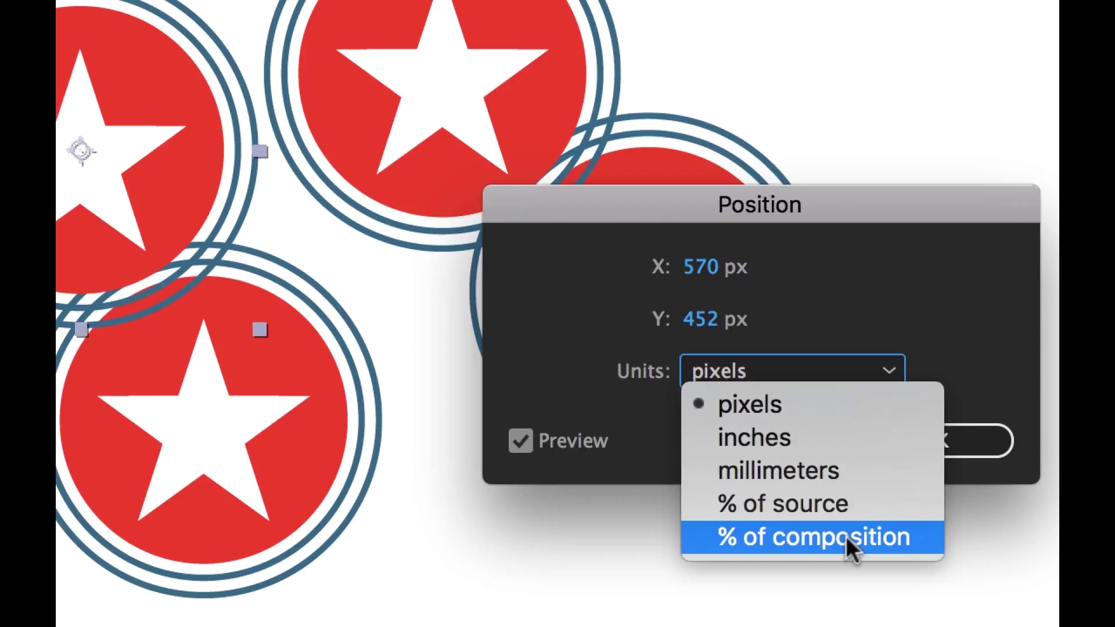
{"action": "left_click", "coordinate": [797, 538]}
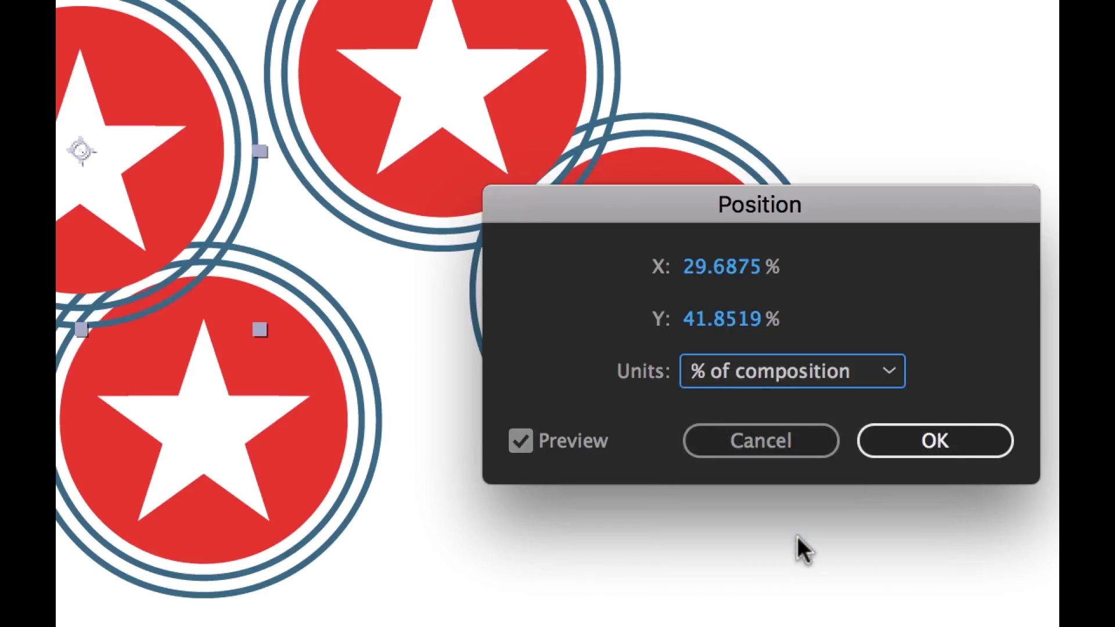
{"action": "left_click", "coordinate": [724, 265]}
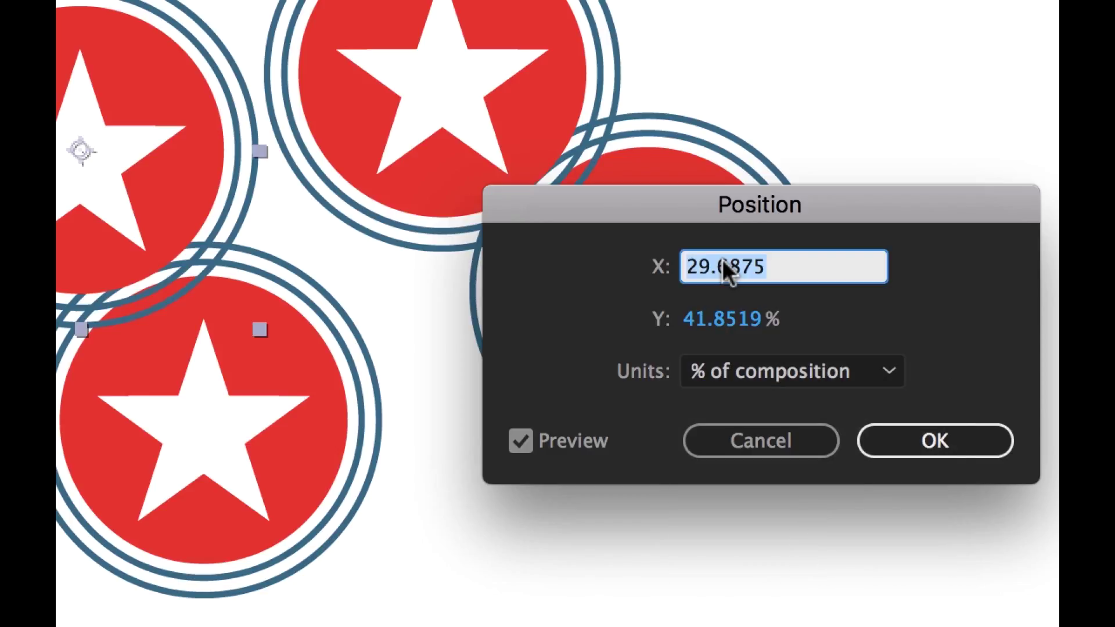
{"action": "type", "text": "25"}
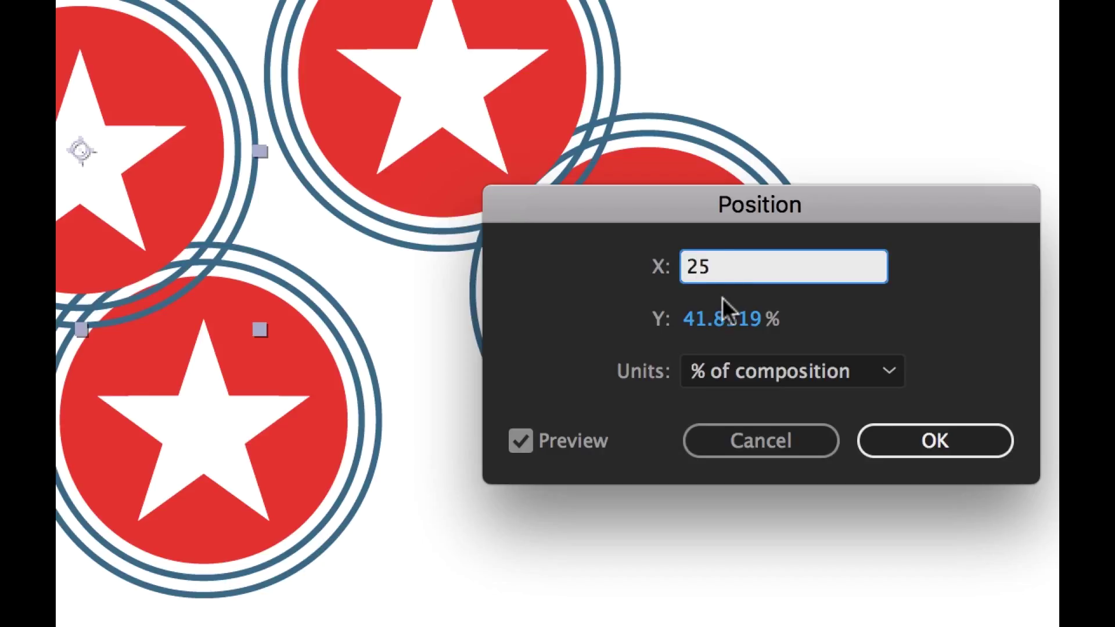
{"action": "left_click", "coordinate": [727, 317]}
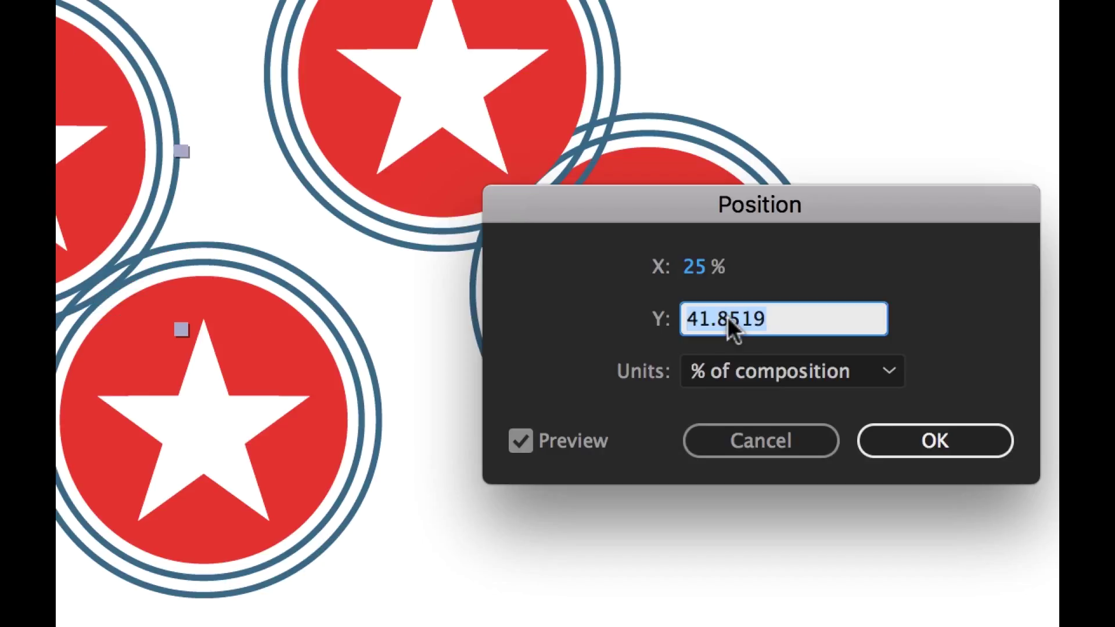
{"action": "type", "text": "25"}
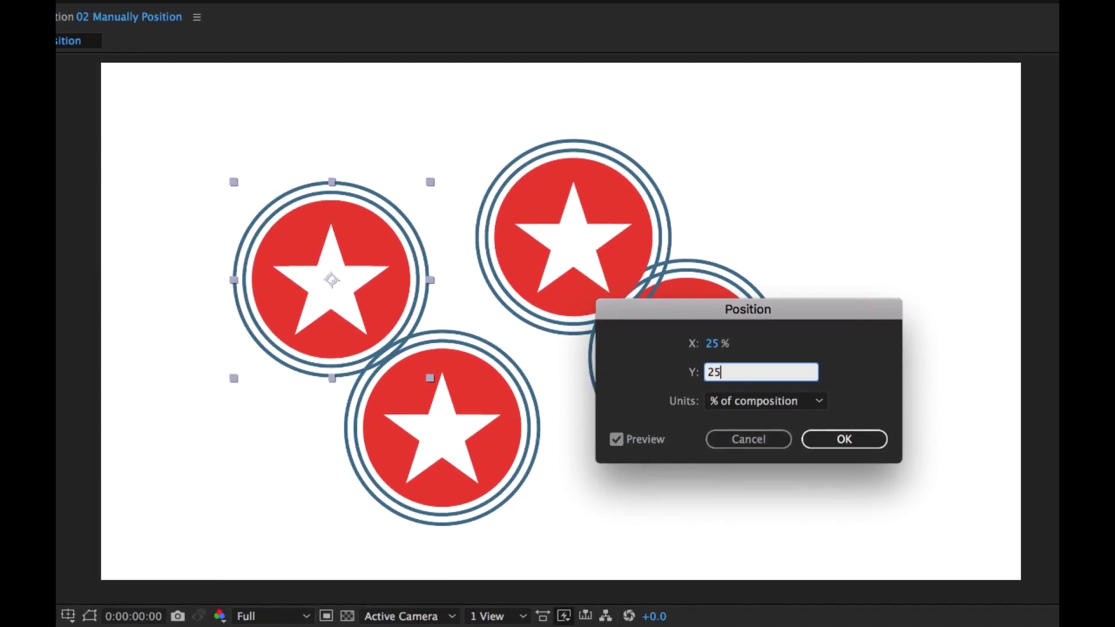
{"action": "key", "text": "Return"}
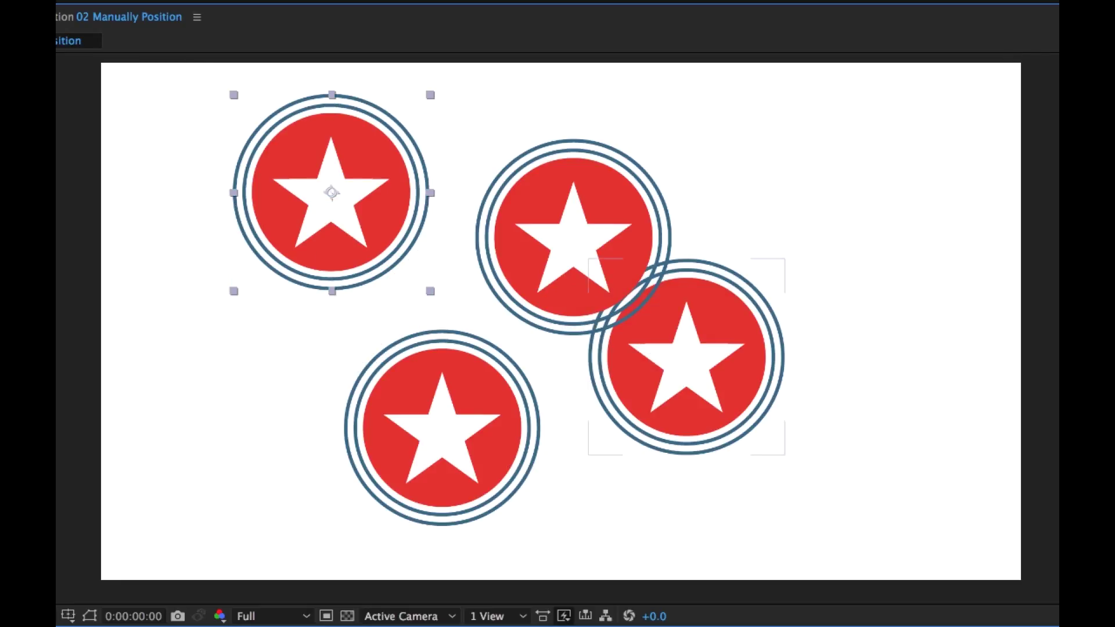
Step: Position the upper middle star layer at X 25% and Y 75% of composition
{"action": "left_click", "coordinate": [584, 234]}
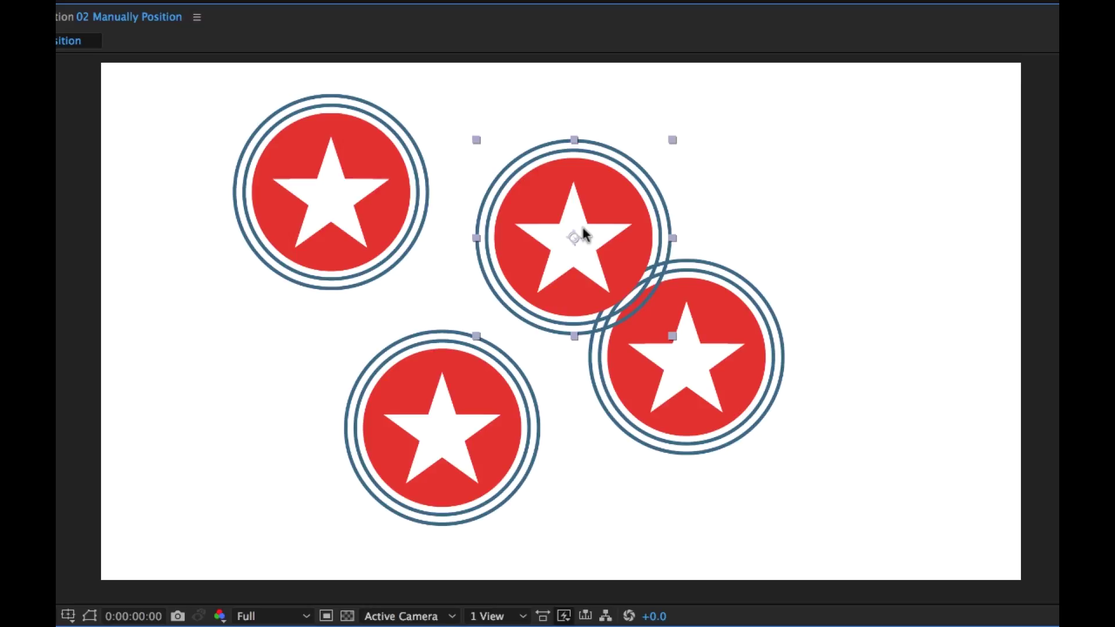
{"action": "key", "text": "super+shift+p"}
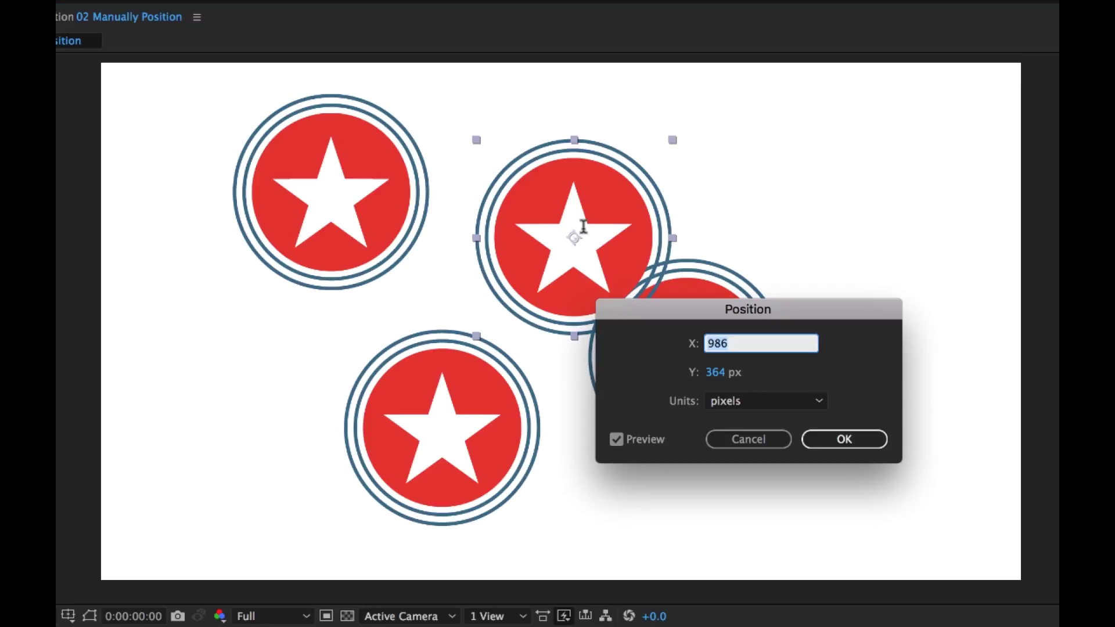
{"action": "left_click", "coordinate": [781, 402]}
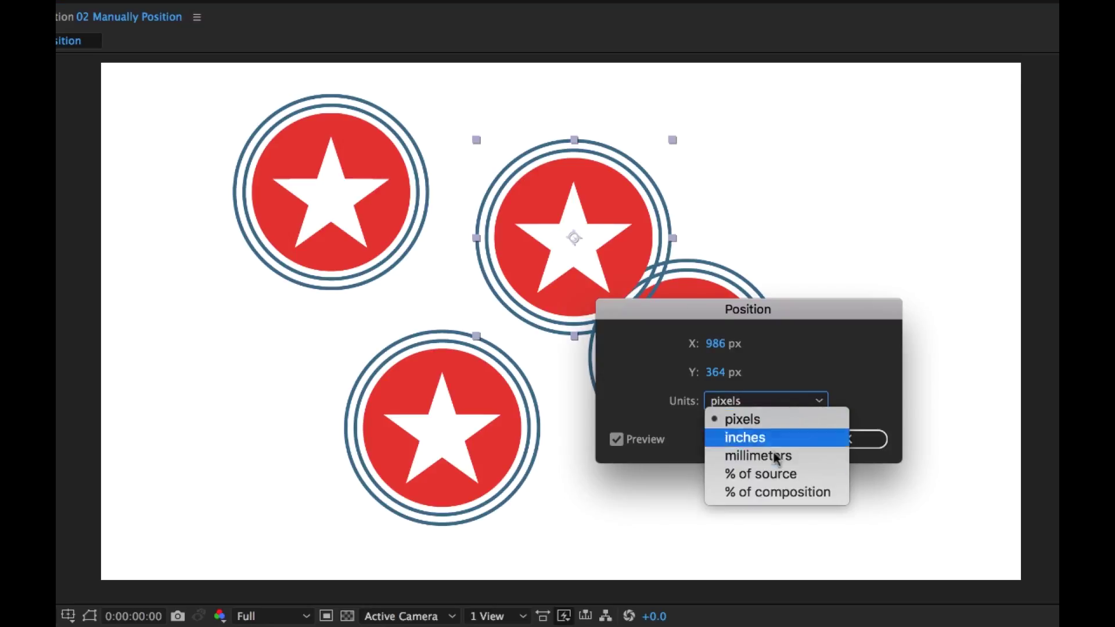
{"action": "left_click", "coordinate": [776, 494]}
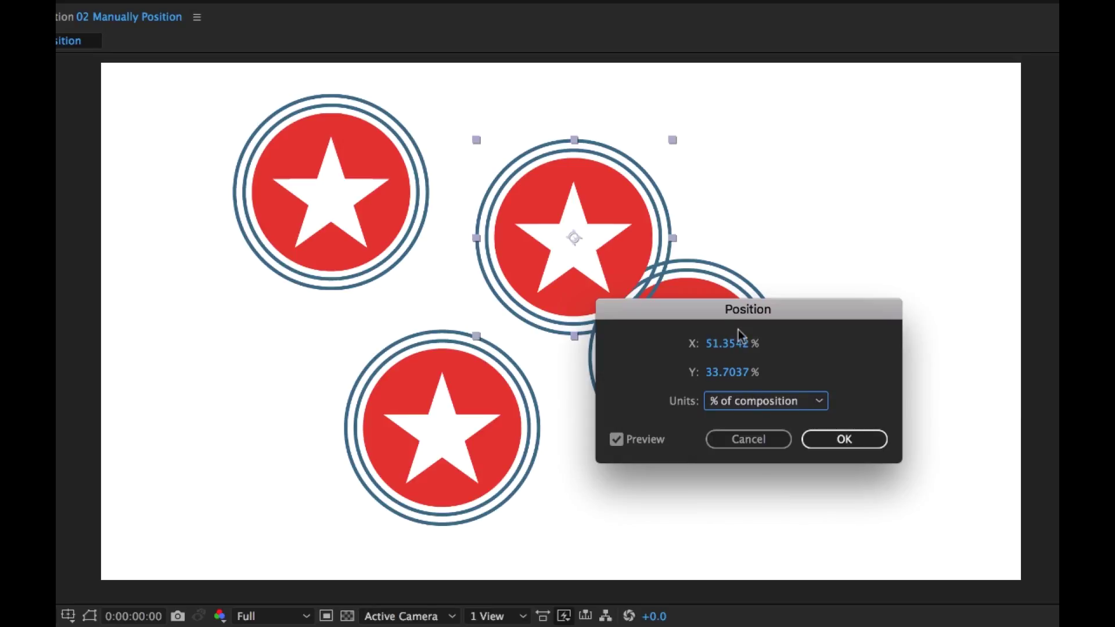
{"action": "left_click", "coordinate": [724, 345]}
{"action": "type", "text": "25"}
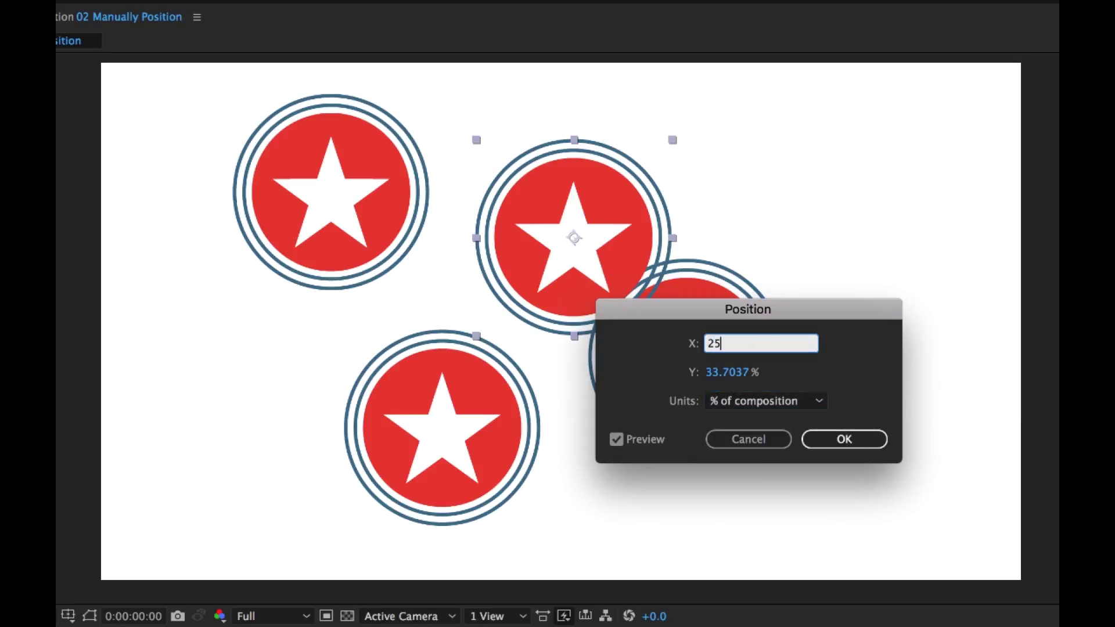
{"action": "key", "text": "Tab"}
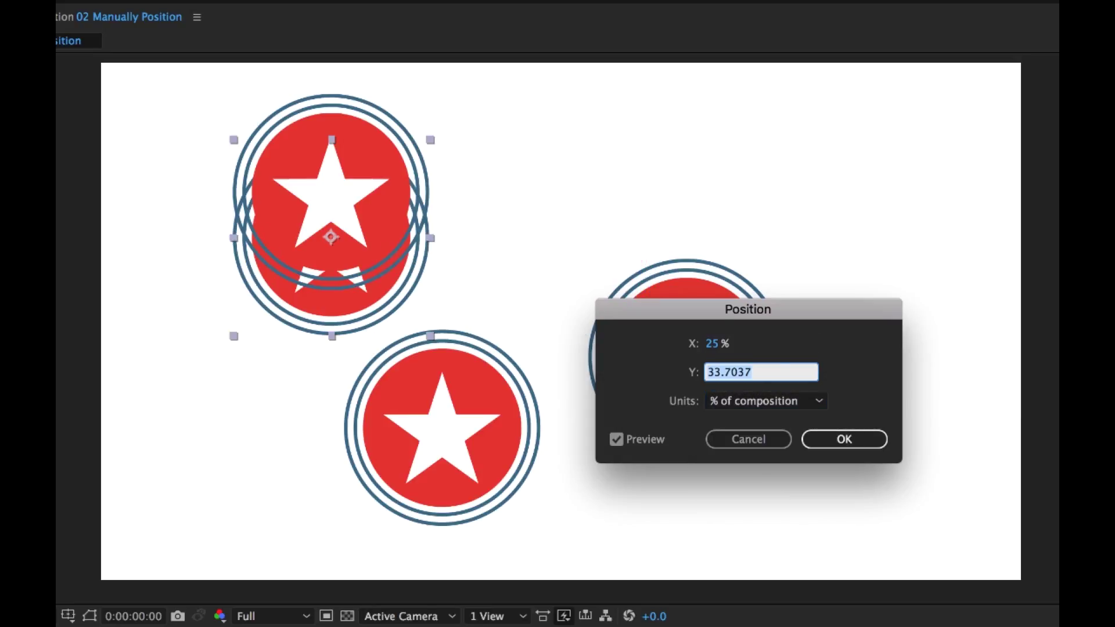
{"action": "type", "text": "75"}
{"action": "key", "text": "Return"}
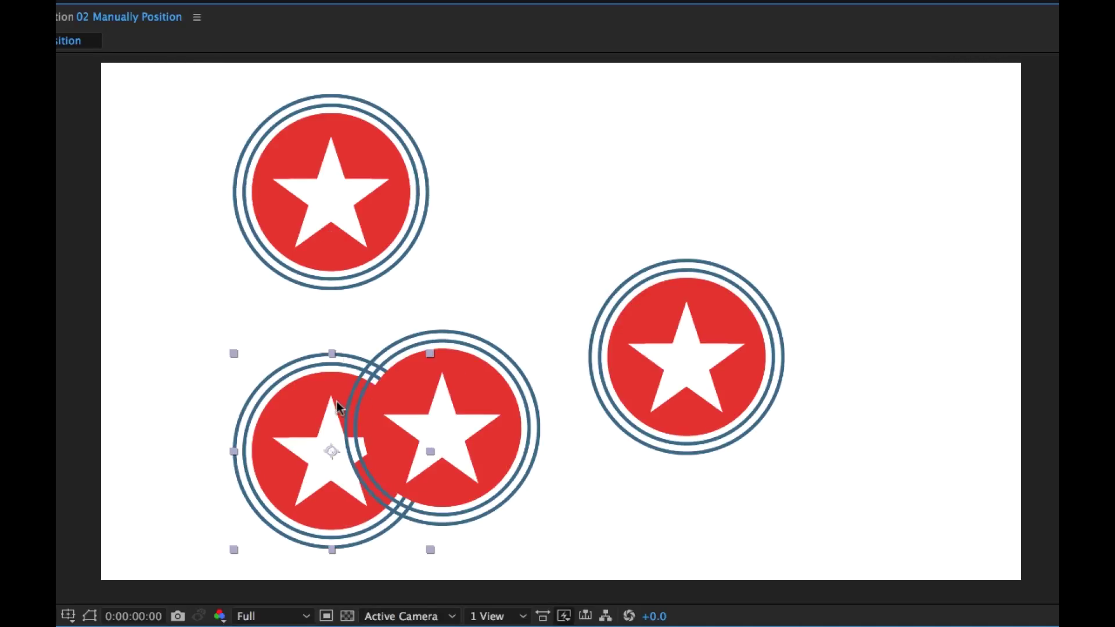
Step: Set the X position of the star overlapping the lower-left one to 75% of composition
{"action": "left_click", "coordinate": [456, 390]}
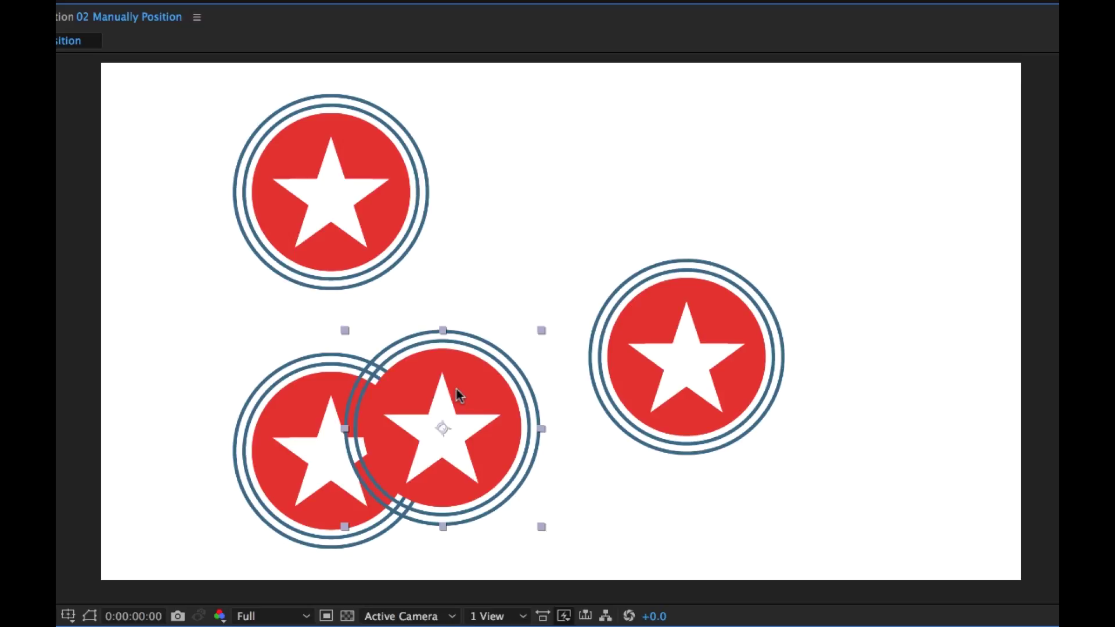
{"action": "key", "text": "ctrl+shift+p"}
{"action": "left_click", "coordinate": [725, 401]}
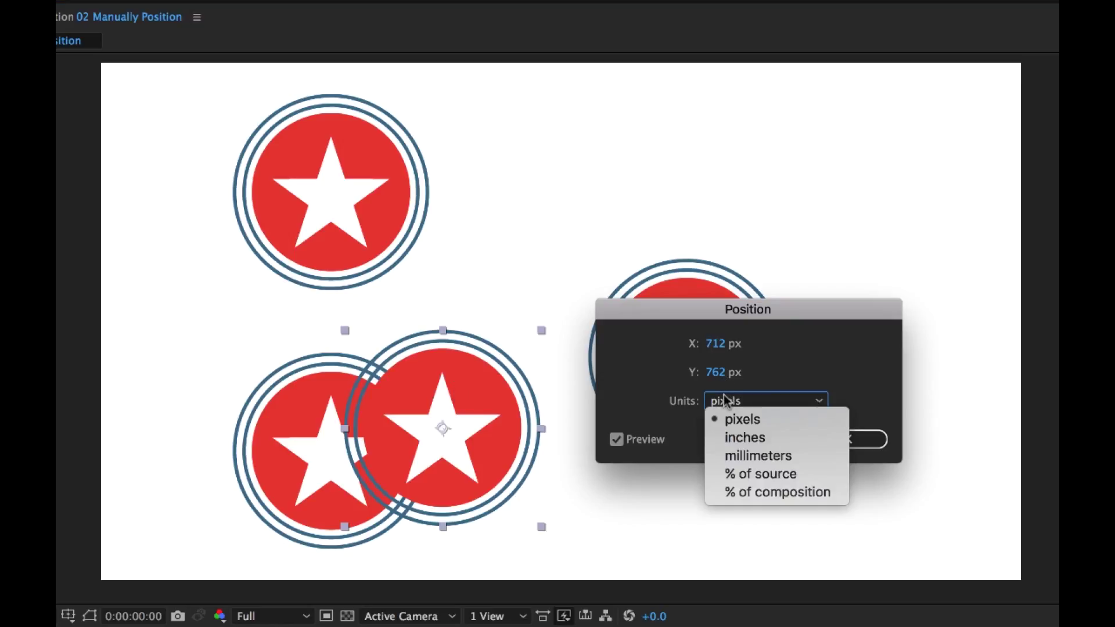
{"action": "left_click", "coordinate": [760, 494]}
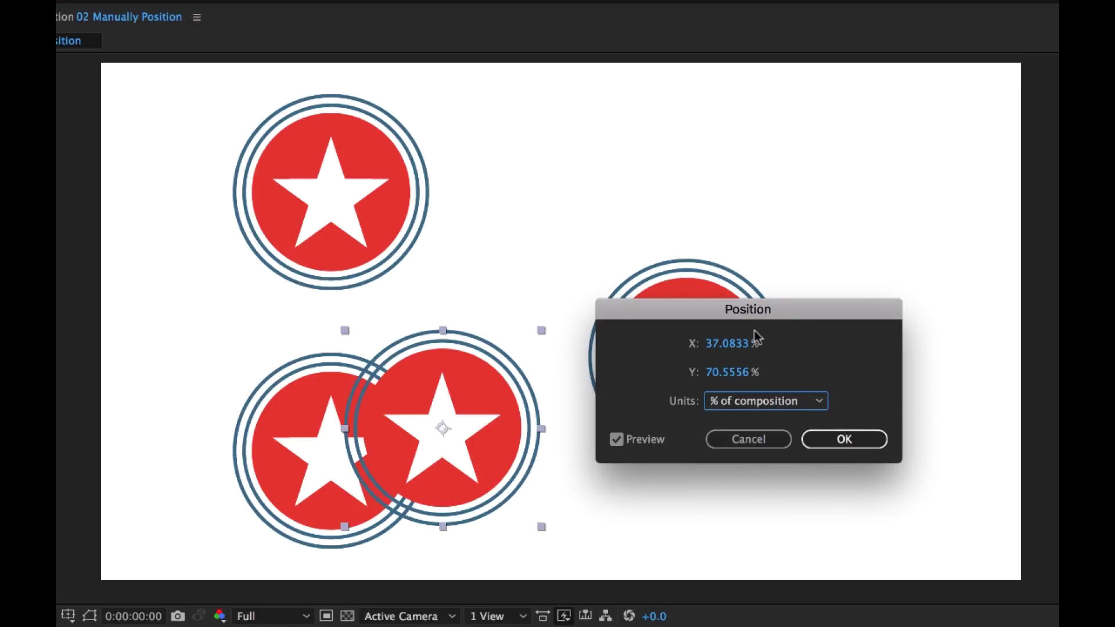
{"action": "left_click", "coordinate": [715, 343]}
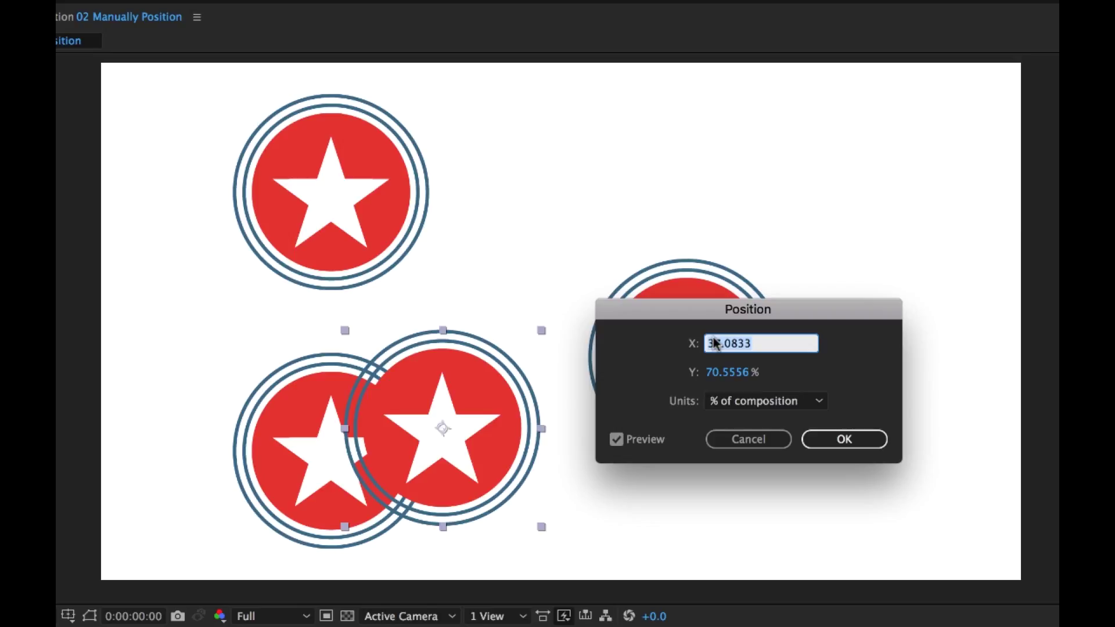
{"action": "type", "text": "75"}
{"action": "key", "text": "Return"}
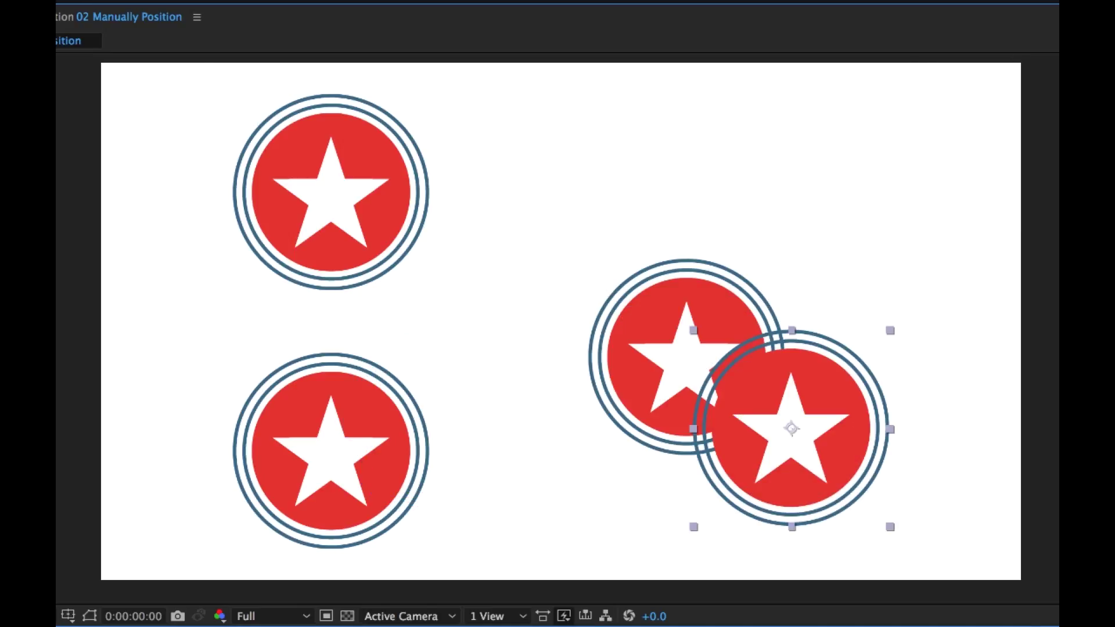
Step: Set the Y position of the selected star layer to 75% of composition
{"action": "key", "text": "super+shift+p"}
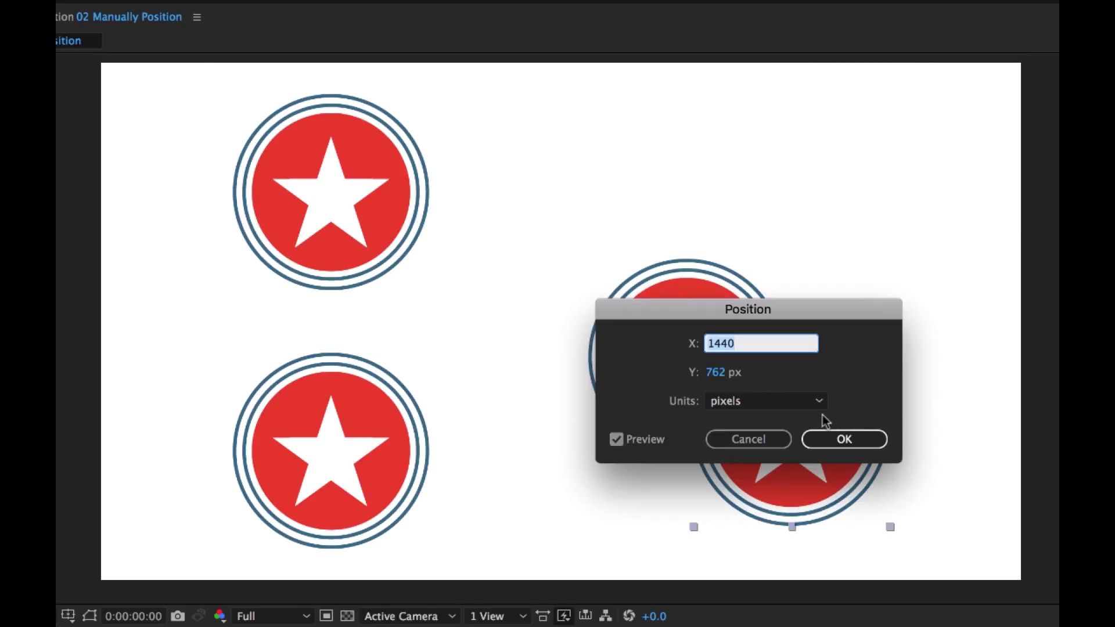
{"action": "left_click", "coordinate": [762, 400]}
{"action": "left_click", "coordinate": [760, 491]}
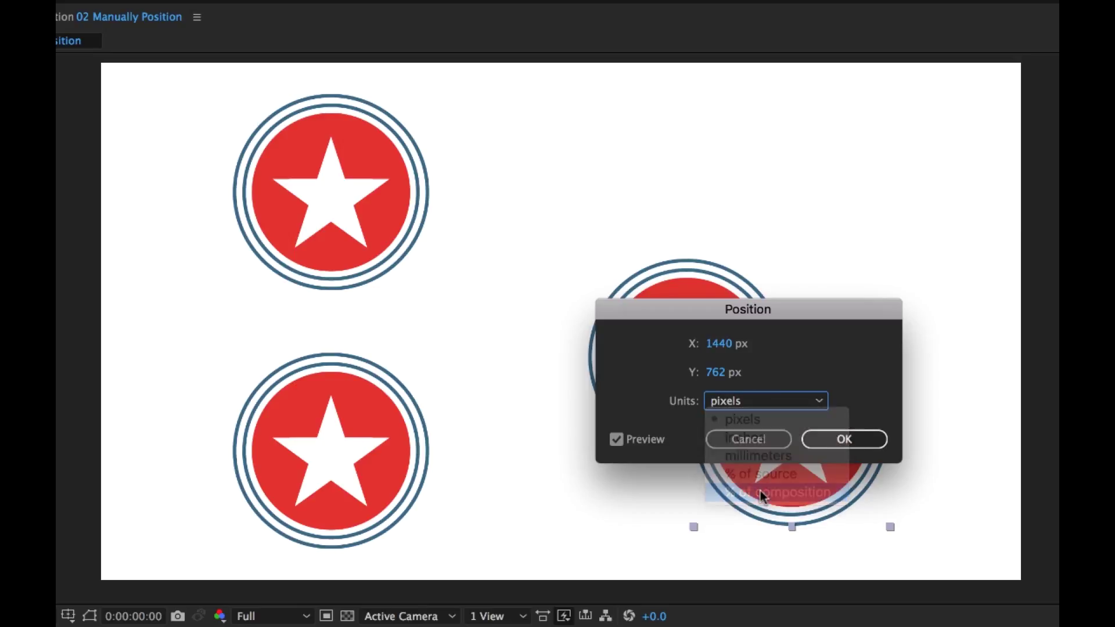
{"action": "left_click", "coordinate": [732, 373]}
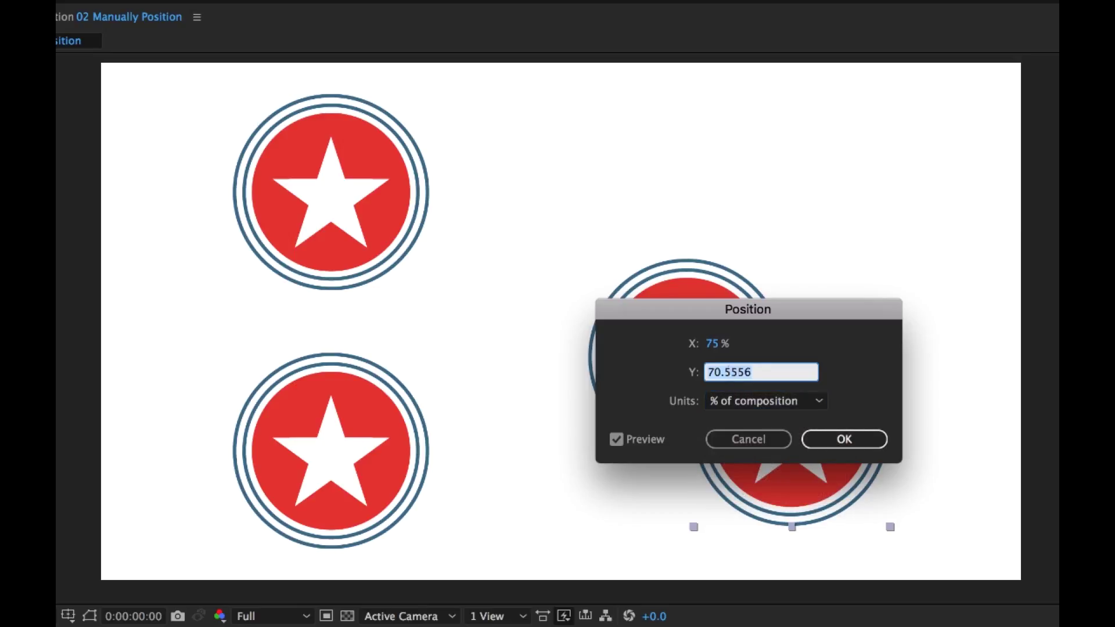
{"action": "type", "text": "75"}
{"action": "key", "text": "Return"}
{"action": "key", "text": "Return"}
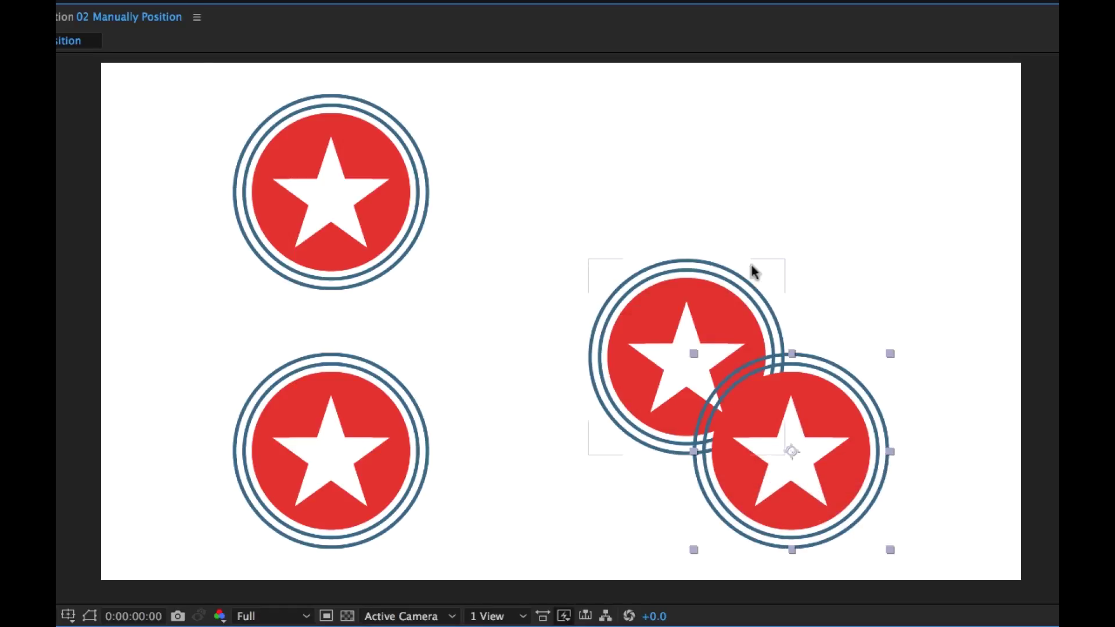
Step: Position the last unplaced star layer at X 75% and Y 25% of composition
{"action": "left_click", "coordinate": [681, 284]}
{"action": "key", "text": "super+shift+p"}
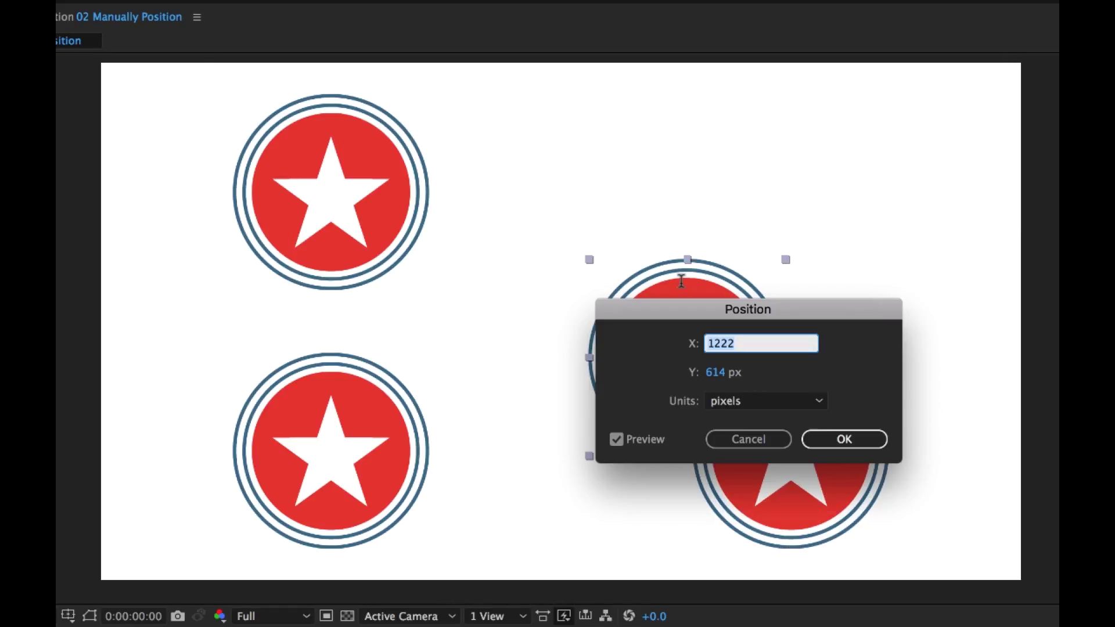
{"action": "left_click", "coordinate": [747, 400]}
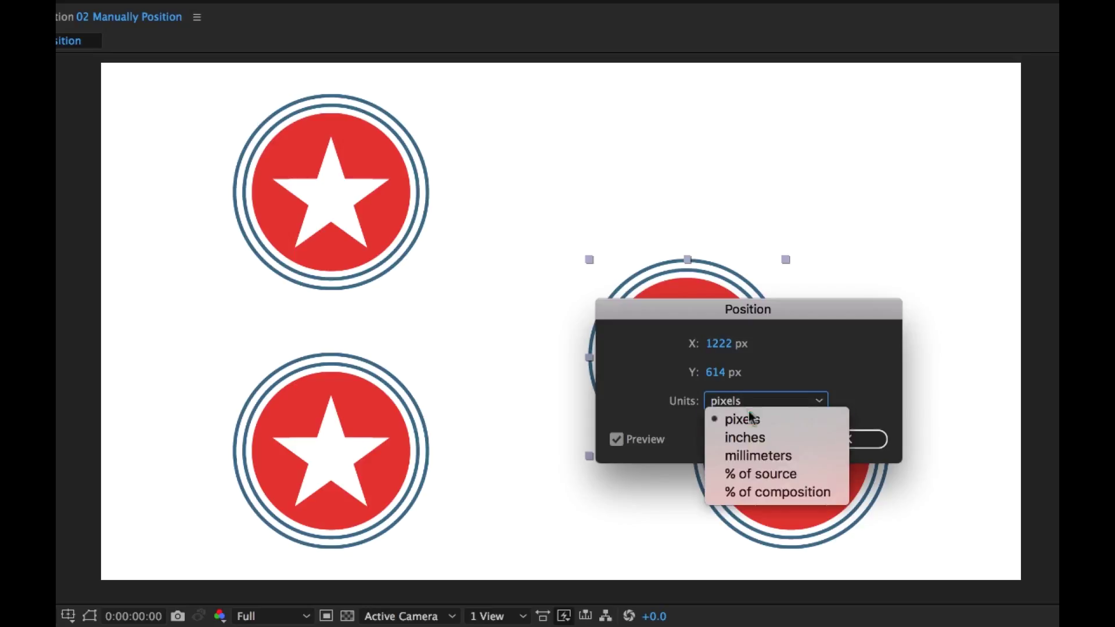
{"action": "left_click", "coordinate": [764, 492]}
{"action": "left_click", "coordinate": [726, 344]}
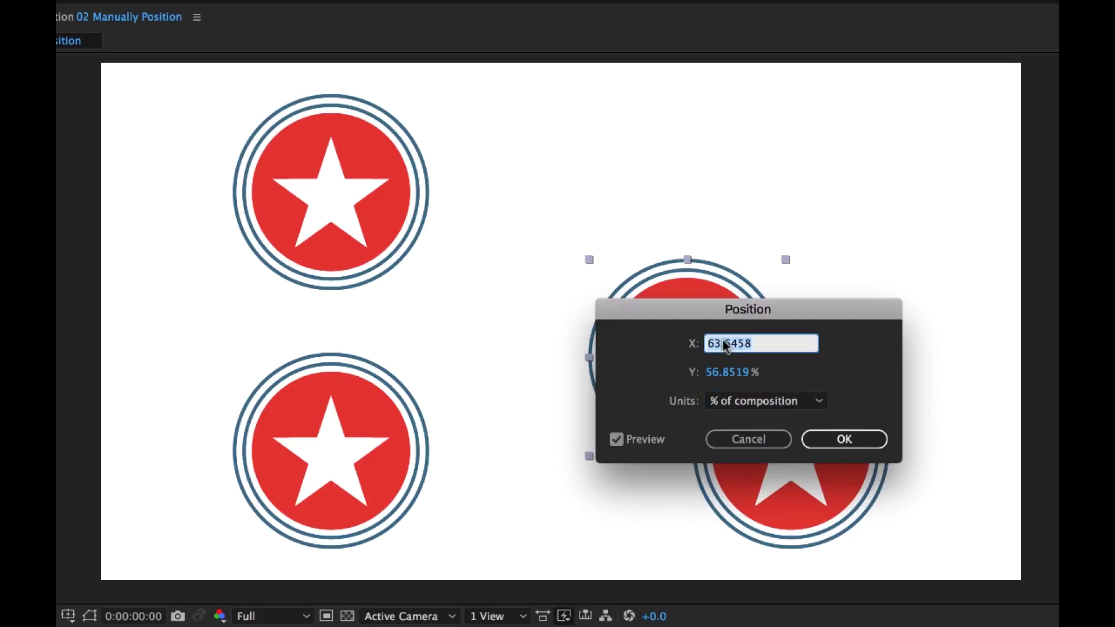
{"action": "type", "text": "75"}
{"action": "key", "text": "Tab"}
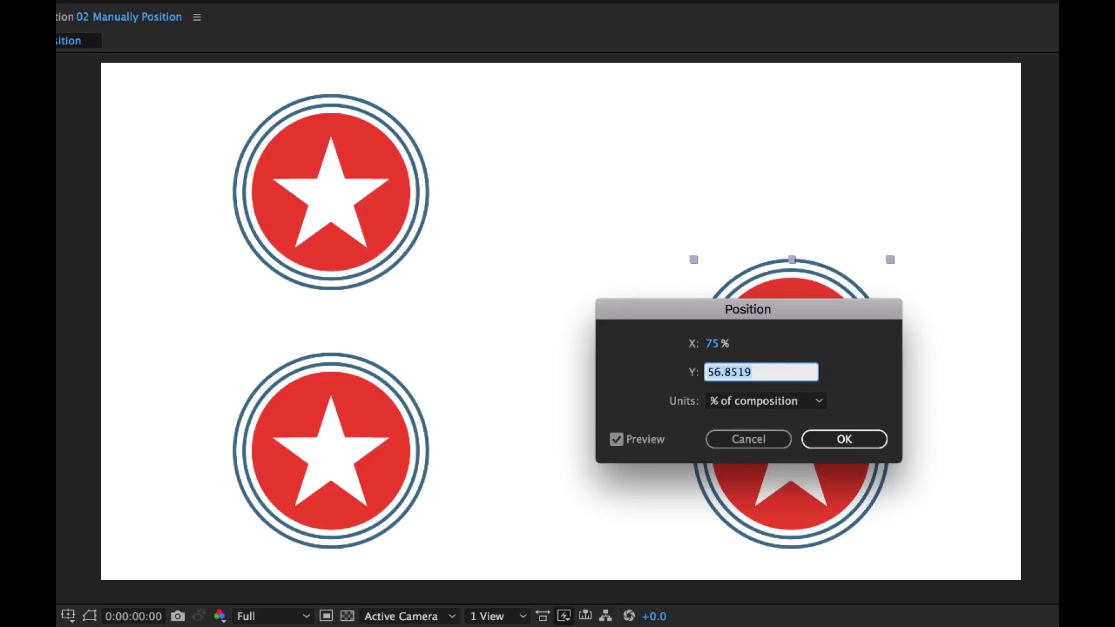
{"action": "type", "text": "25"}
{"action": "key", "text": "Tab"}
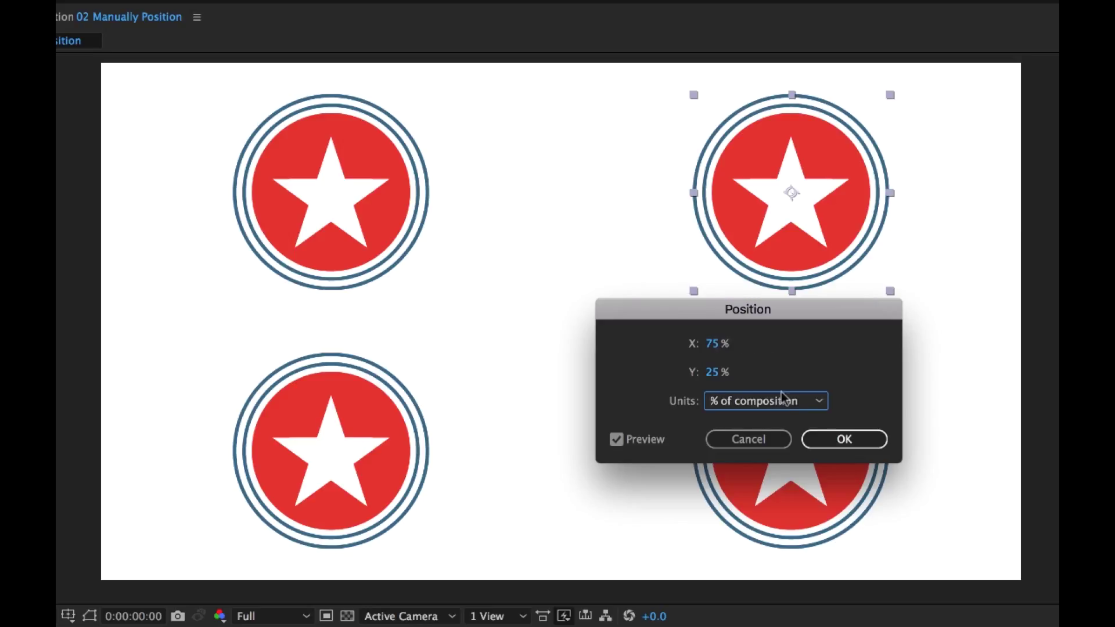
{"action": "left_click", "coordinate": [846, 443]}
Step: Move the Position dialog clear of the stars to view the layout, and review the available unit options
{"action": "left_click_drag", "start_coordinate": [794, 318], "coordinate": [1114, 440]}
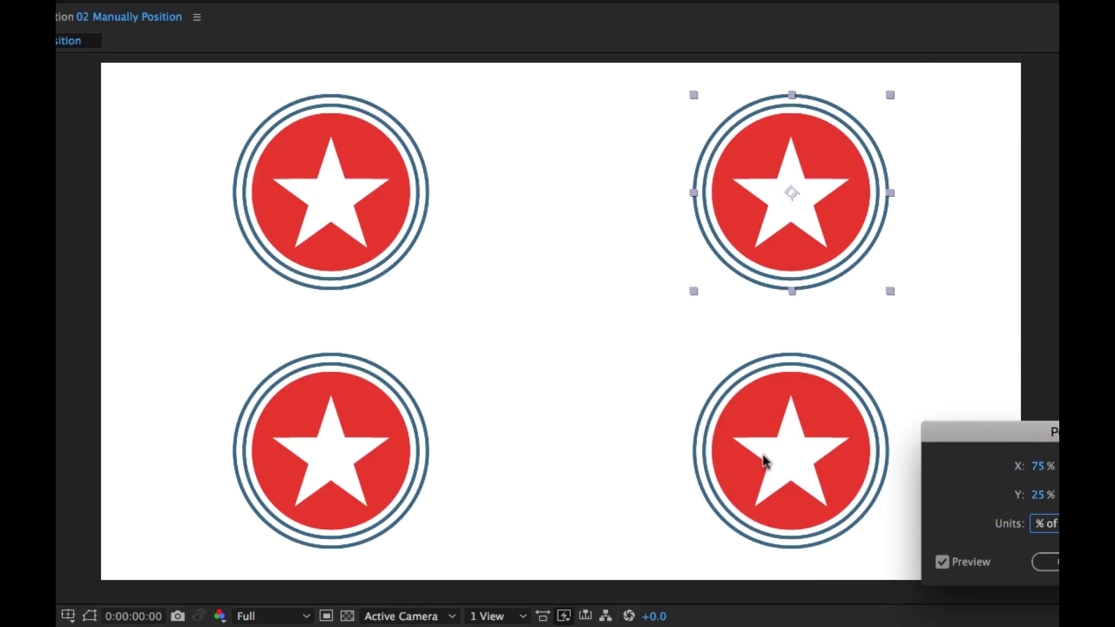
{"action": "left_click", "coordinate": [1050, 522]}
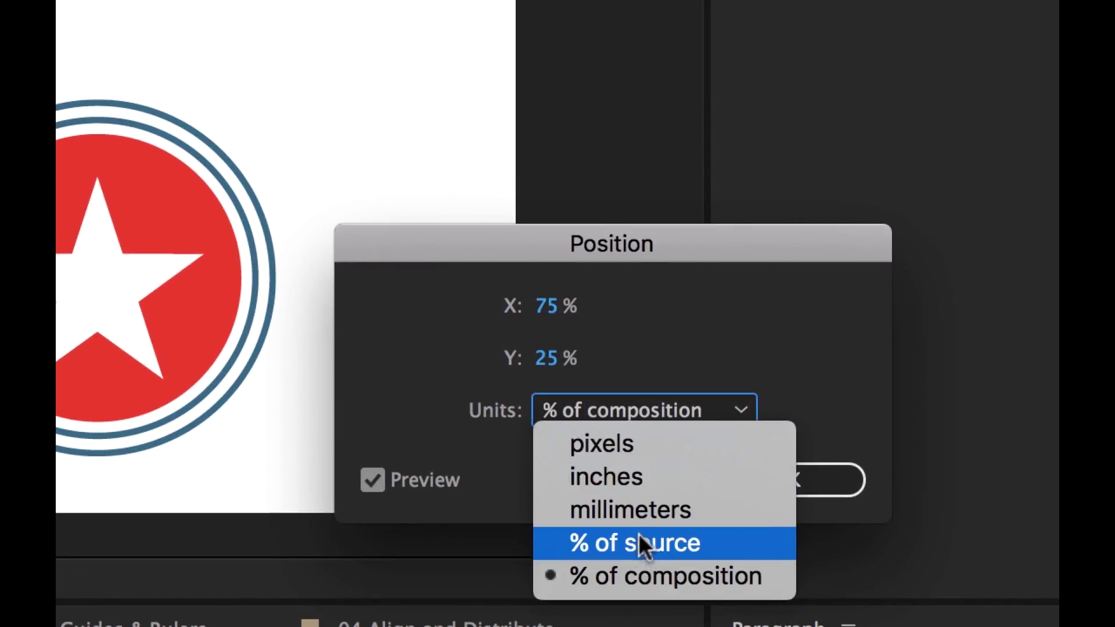
{"action": "left_click", "coordinate": [698, 248]}
{"action": "left_click_drag", "start_coordinate": [699, 246], "coordinate": [613, 91]}
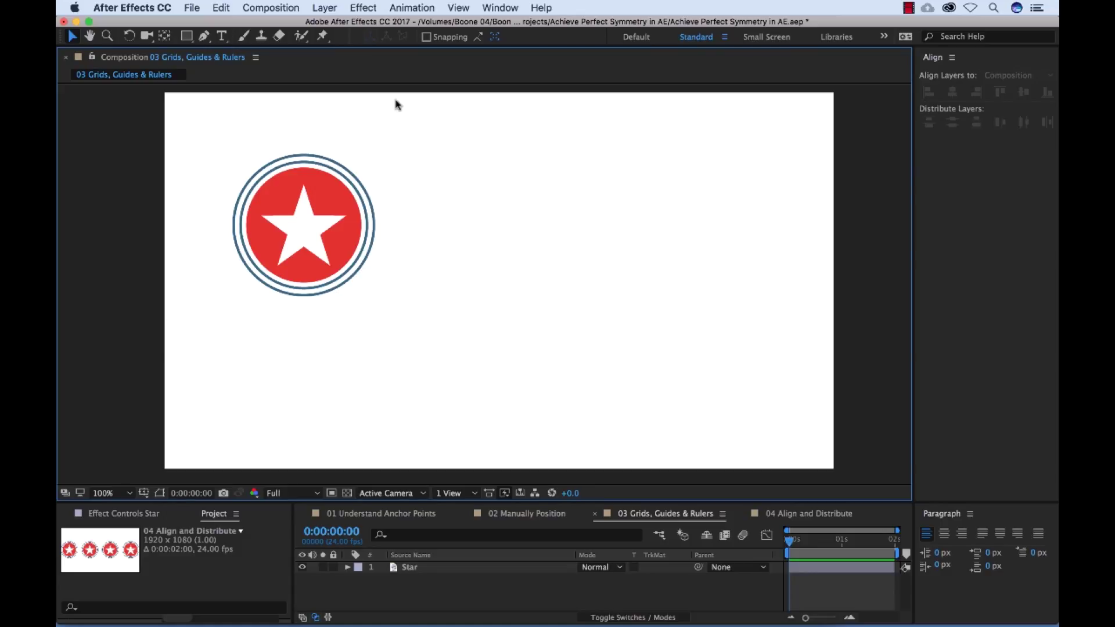
Step: Overlay the Title/Action Safe margins on the 03 Grids, Guides & Rulers composition, and replace them with the Proportional Grid
{"action": "left_click", "coordinate": [458, 8]}
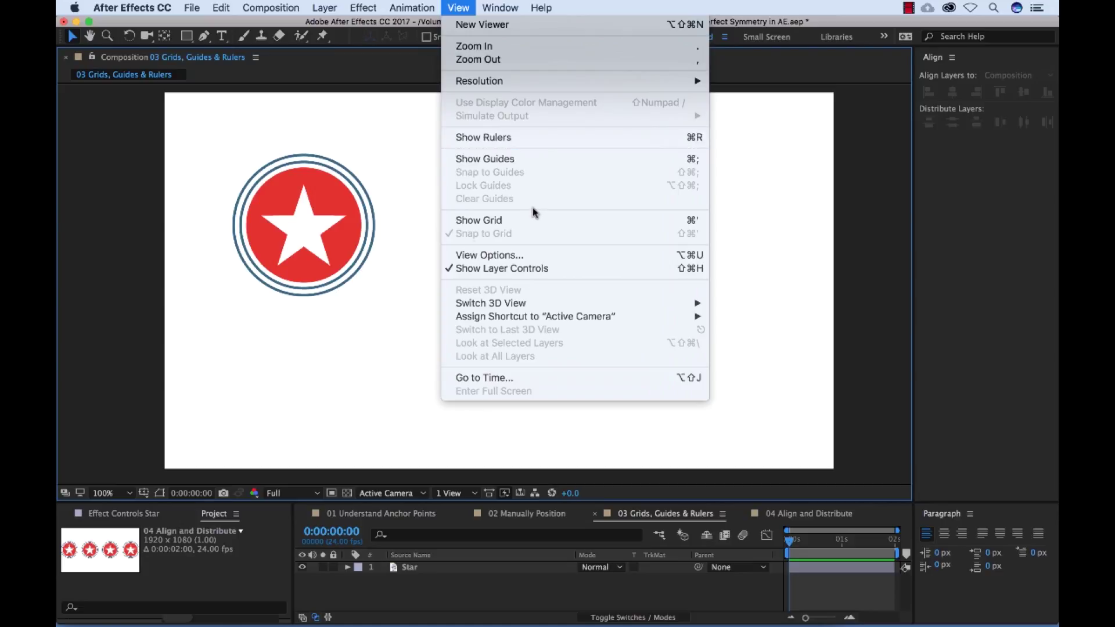
{"action": "left_click", "coordinate": [143, 434]}
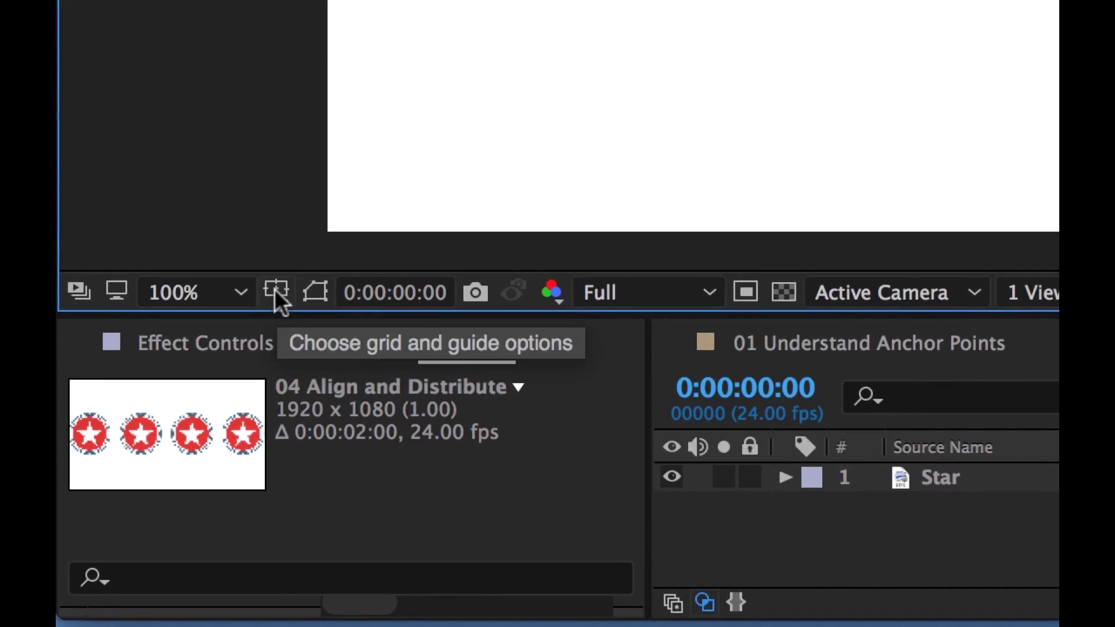
{"action": "left_click", "coordinate": [275, 290]}
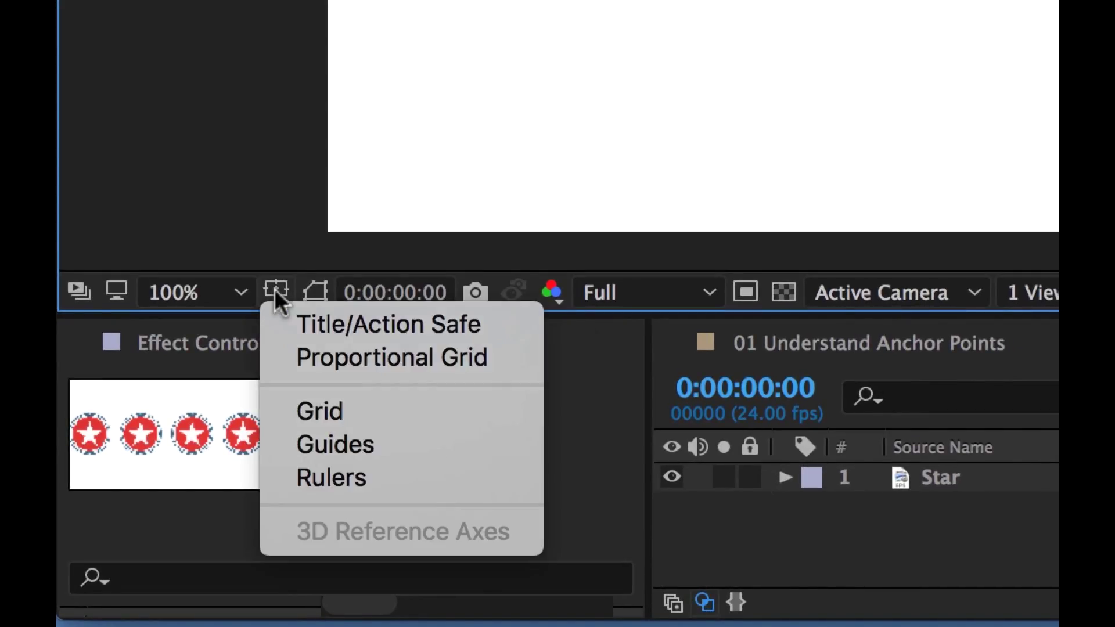
{"action": "left_click", "coordinate": [452, 326]}
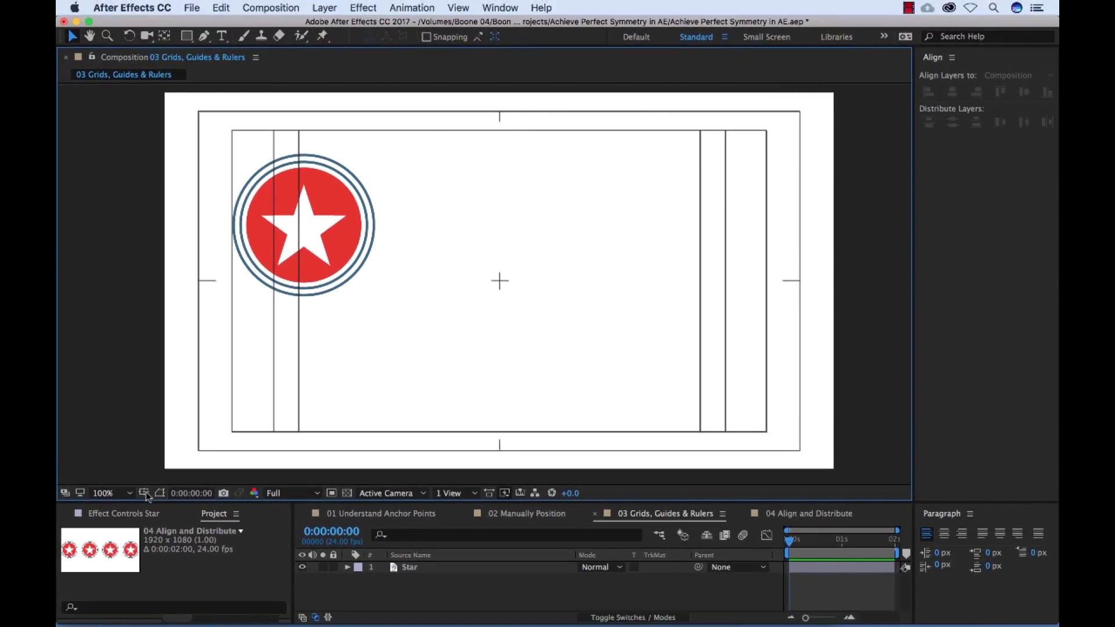
{"action": "left_click", "coordinate": [275, 291]}
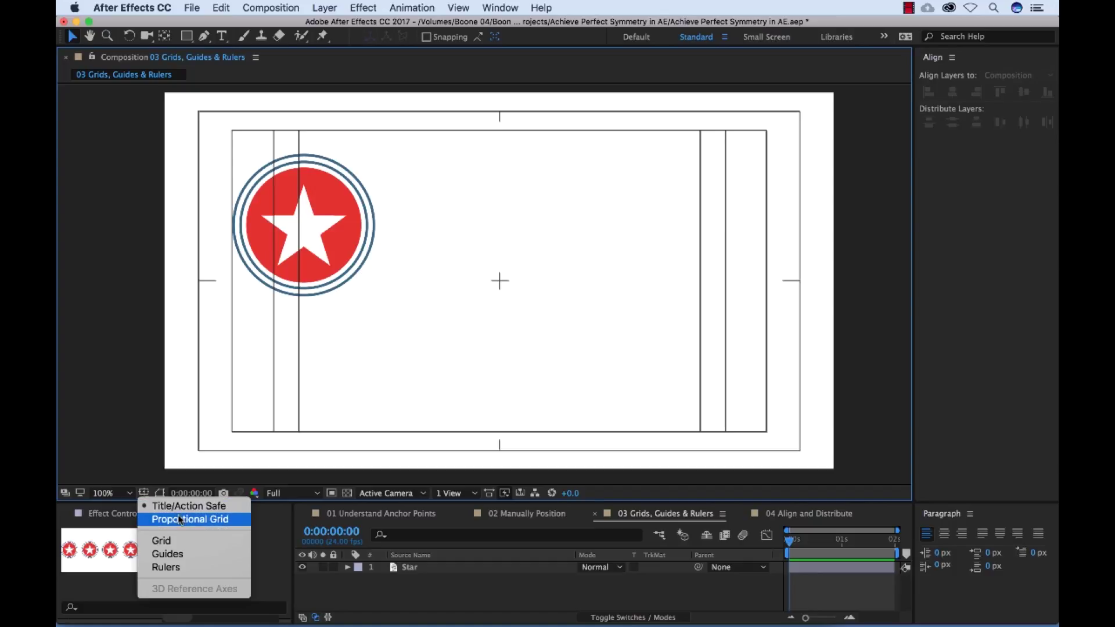
{"action": "left_click", "coordinate": [178, 519]}
Step: Switch the guides on and off again, and hide the Proportional Grid
{"action": "left_click", "coordinate": [143, 494]}
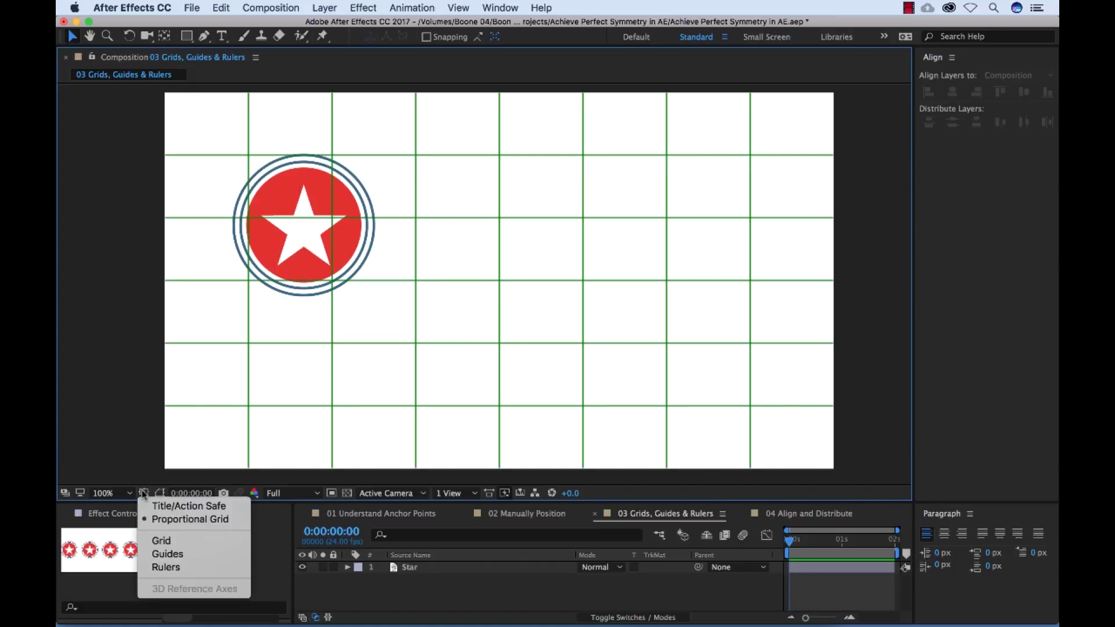
{"action": "left_click", "coordinate": [197, 551]}
{"action": "left_click", "coordinate": [145, 493]}
{"action": "left_click", "coordinate": [173, 555]}
{"action": "left_click", "coordinate": [146, 493]}
{"action": "left_click", "coordinate": [177, 516]}
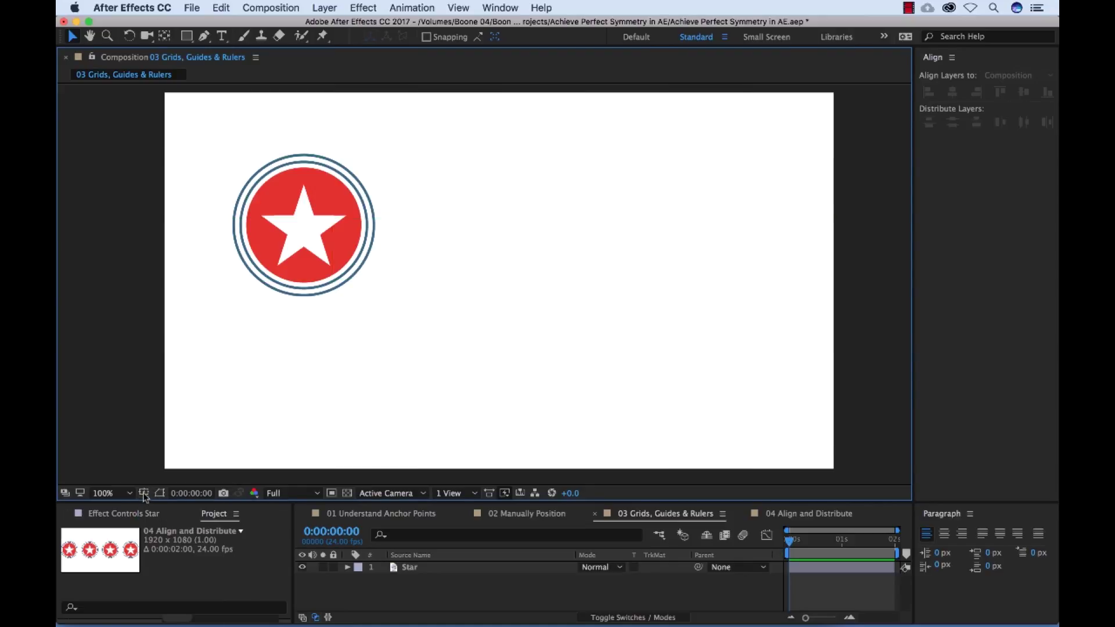
Step: Show the regular grid over the composition and move the star a short way down and to the right, snapped to the gridlines
{"action": "left_click", "coordinate": [144, 493]}
{"action": "left_click", "coordinate": [178, 540]}
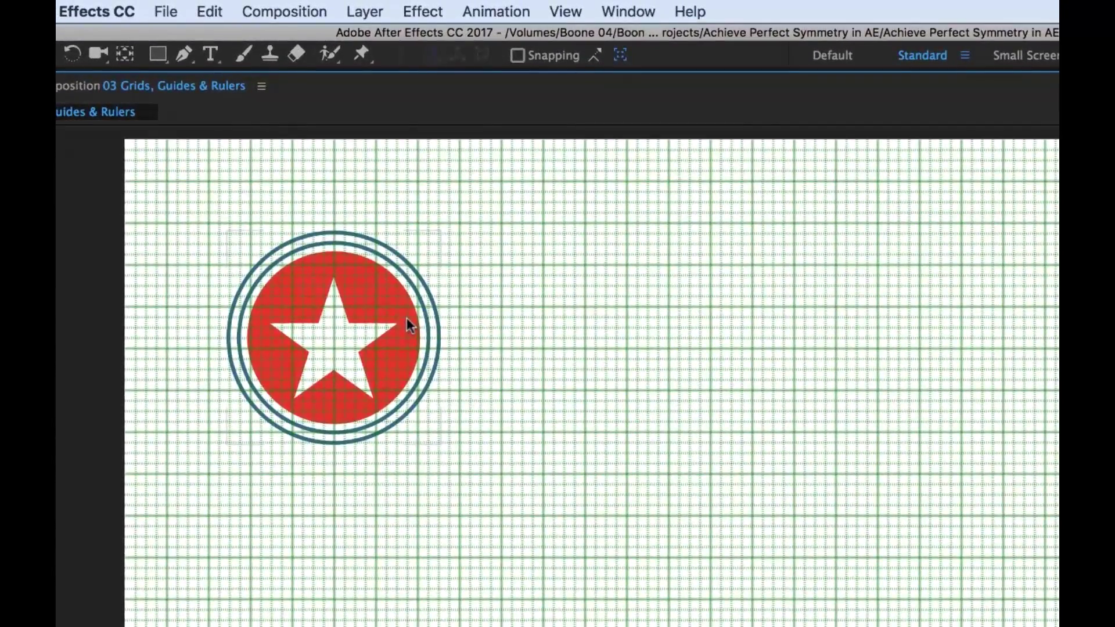
{"action": "left_click", "coordinate": [372, 340]}
{"action": "left_click_drag", "start_coordinate": [372, 343], "coordinate": [399, 385]}
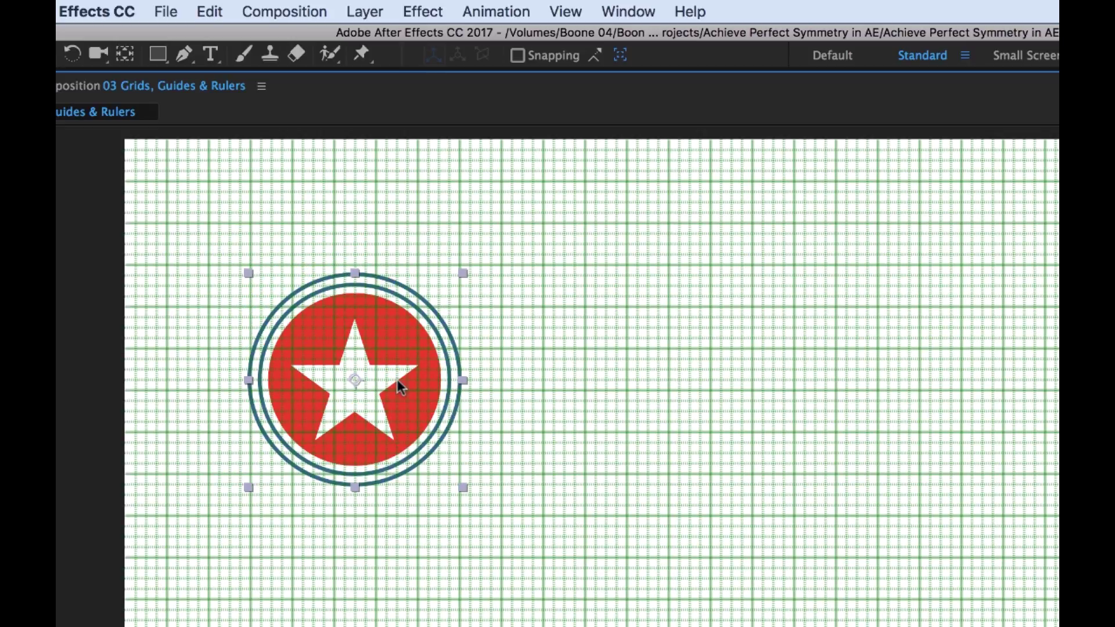
Step: Turn off Snap to Grid and move the star freely toward the composition's upper-left corner
{"action": "left_click", "coordinate": [422, 11]}
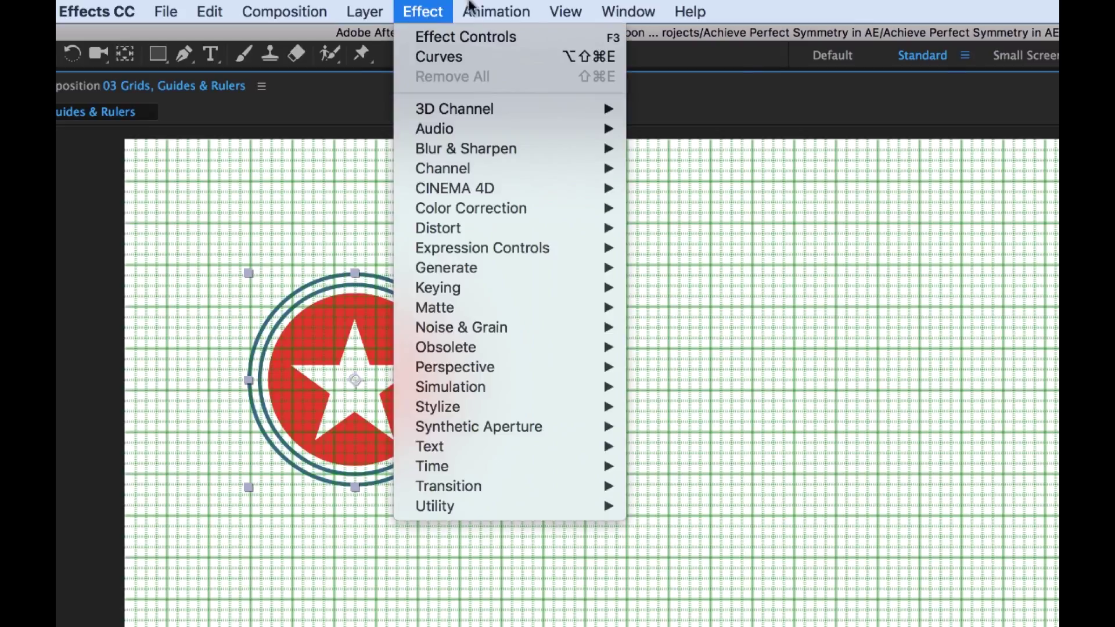
{"action": "mouse_move", "coordinate": [559, 8]}
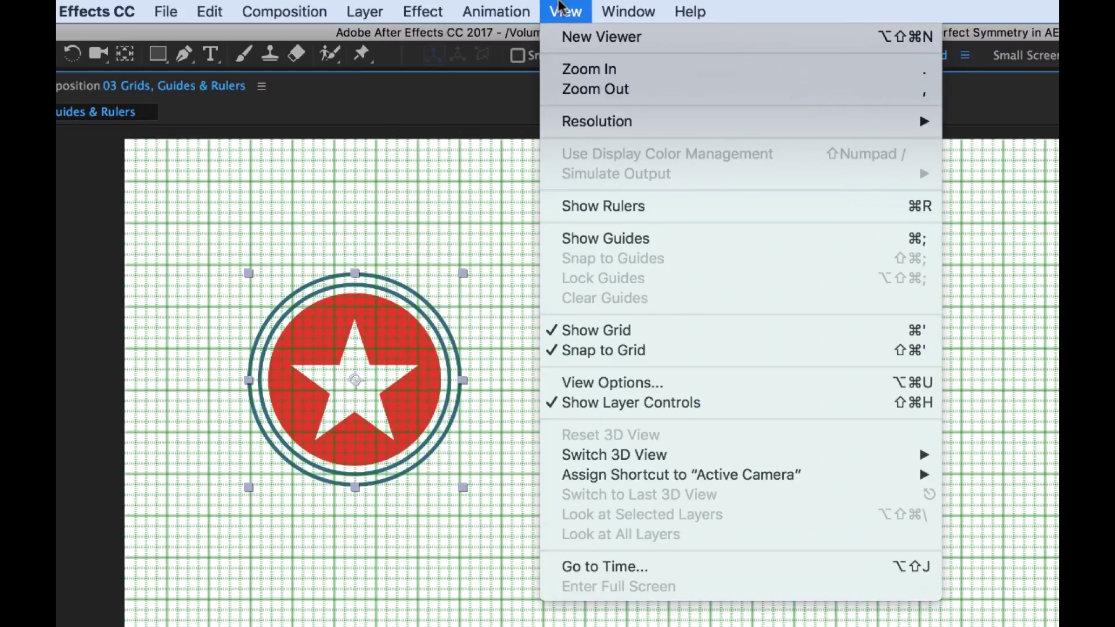
{"action": "left_click", "coordinate": [612, 355]}
{"action": "left_click_drag", "start_coordinate": [403, 356], "coordinate": [342, 278]}
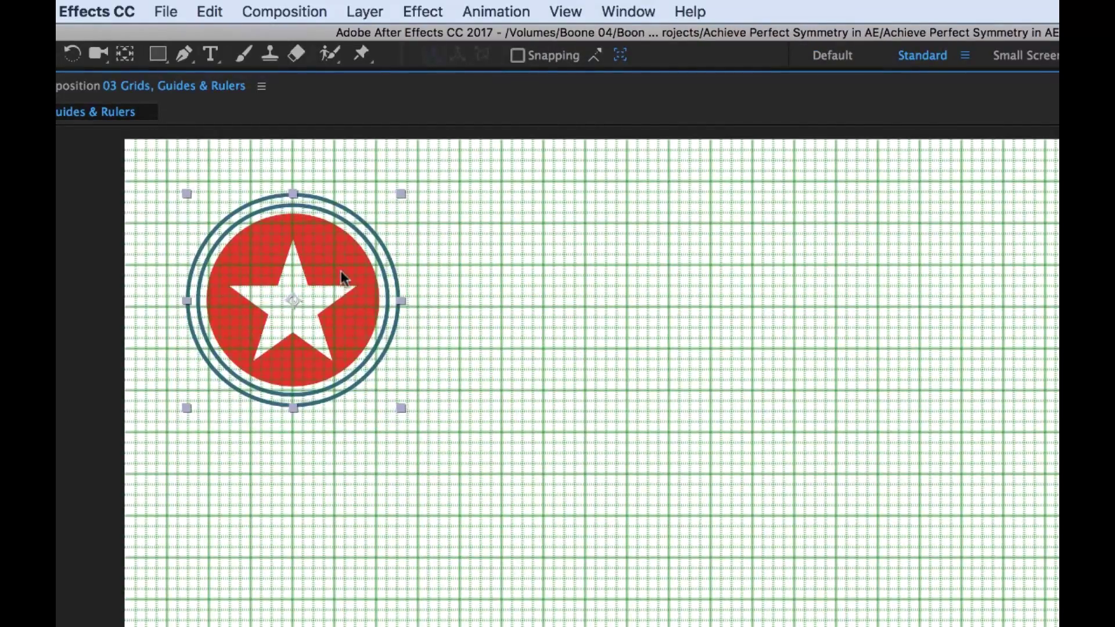
Step: Turn Snap to Grid back on and move the star so it aligns with the gridlines
{"action": "left_click", "coordinate": [563, 11]}
{"action": "left_click", "coordinate": [587, 351]}
{"action": "left_click_drag", "start_coordinate": [357, 283], "coordinate": [404, 300]}
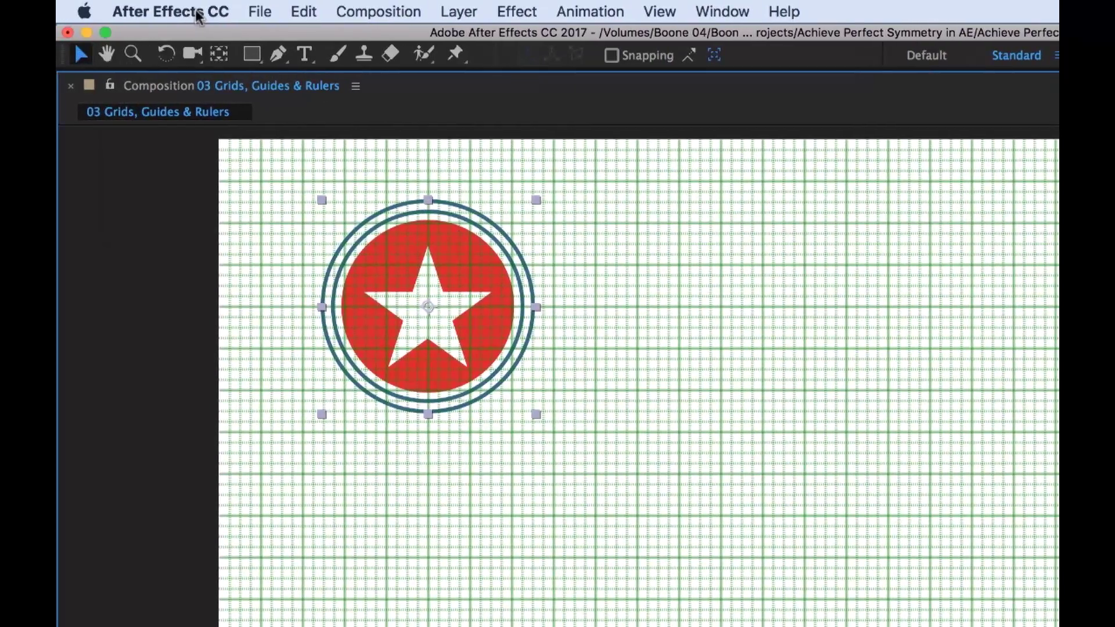
Step: Review the grid settings and available grid styles in the Grids & Guides preferences, keeping the Lines style
{"action": "left_click", "coordinate": [105, 12]}
{"action": "mouse_move", "coordinate": [196, 73]}
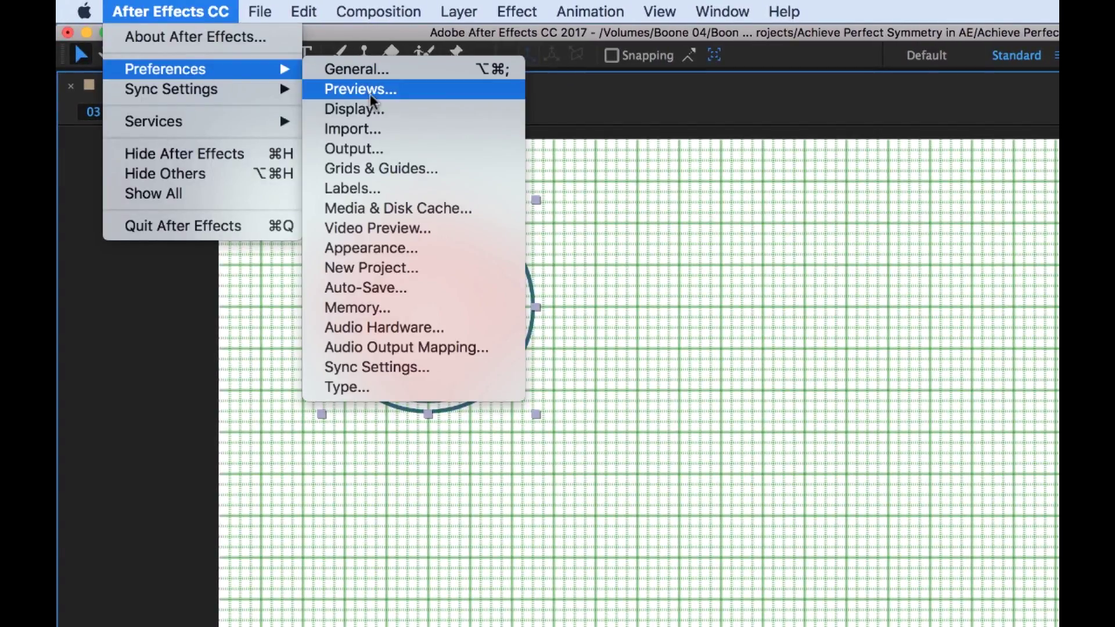
{"action": "left_click", "coordinate": [378, 170]}
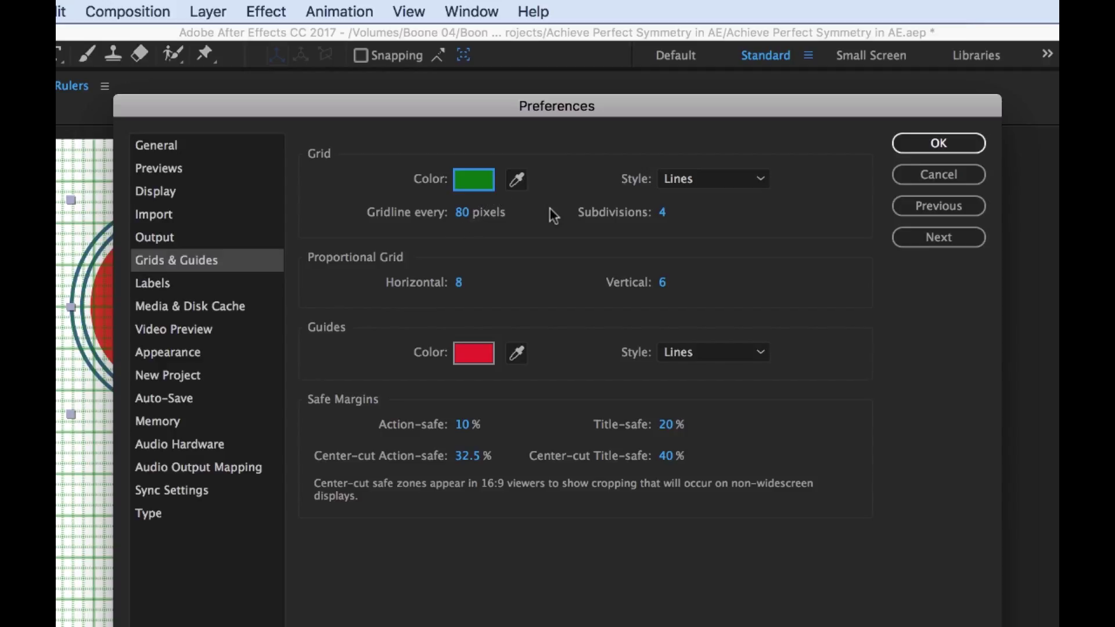
{"action": "left_click", "coordinate": [688, 176]}
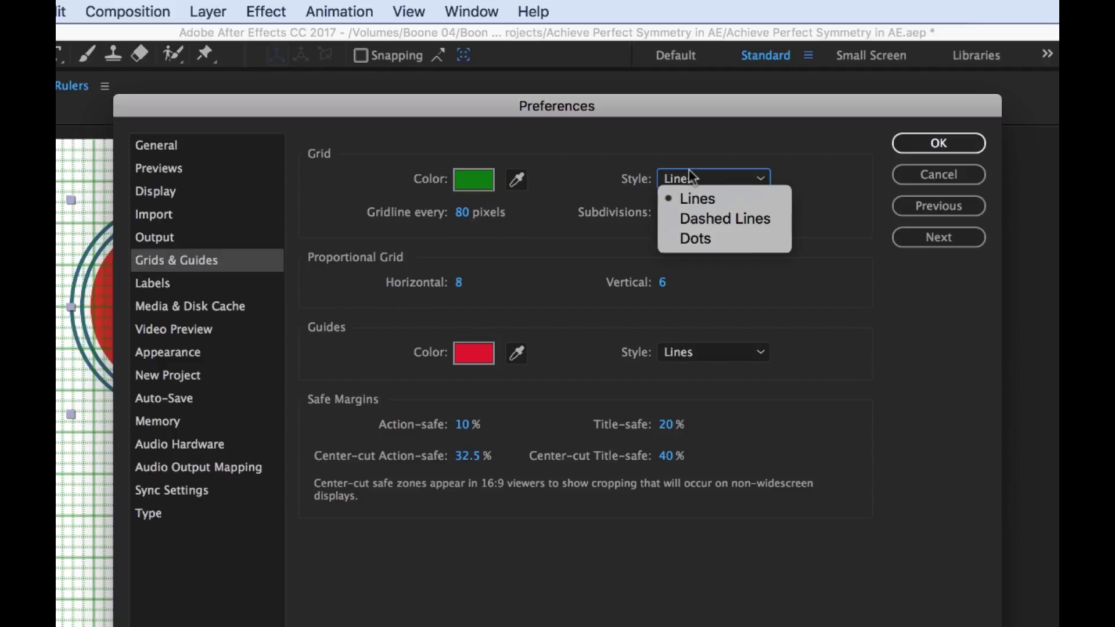
{"action": "left_click", "coordinate": [587, 158]}
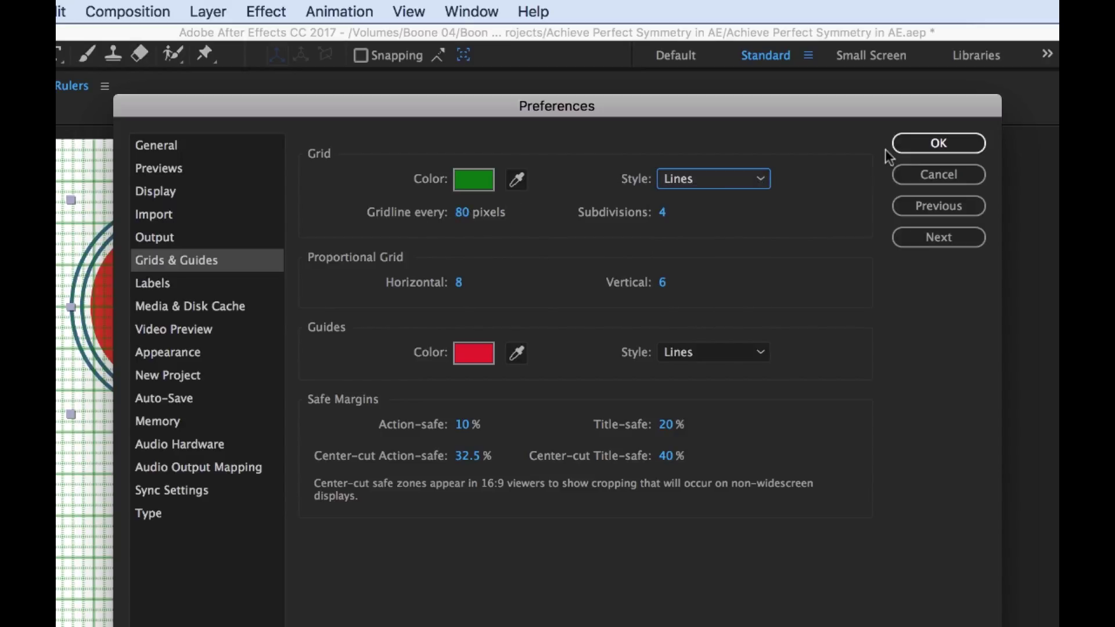
{"action": "left_click", "coordinate": [904, 148]}
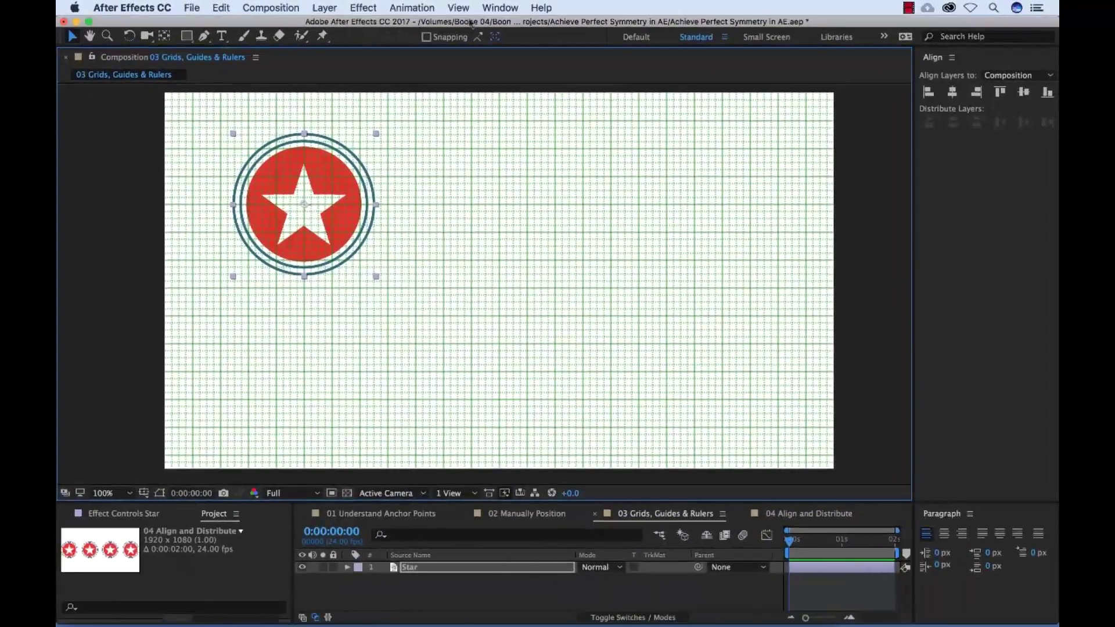
Step: Hide the grid and show the rulers around the composition
{"action": "left_click", "coordinate": [409, 11]}
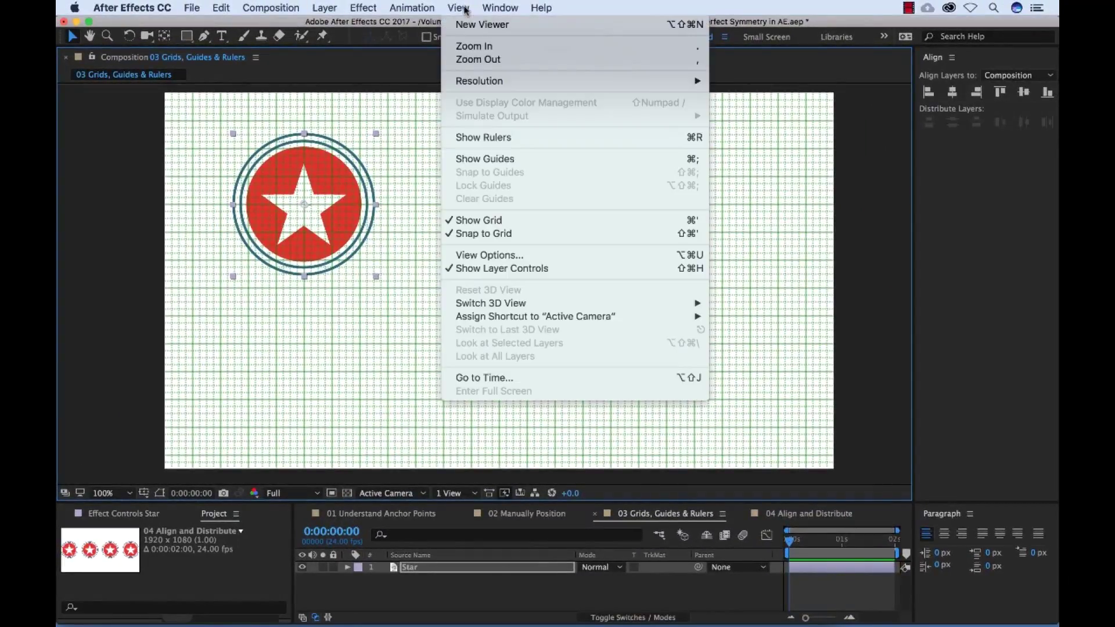
{"action": "left_click", "coordinate": [487, 221]}
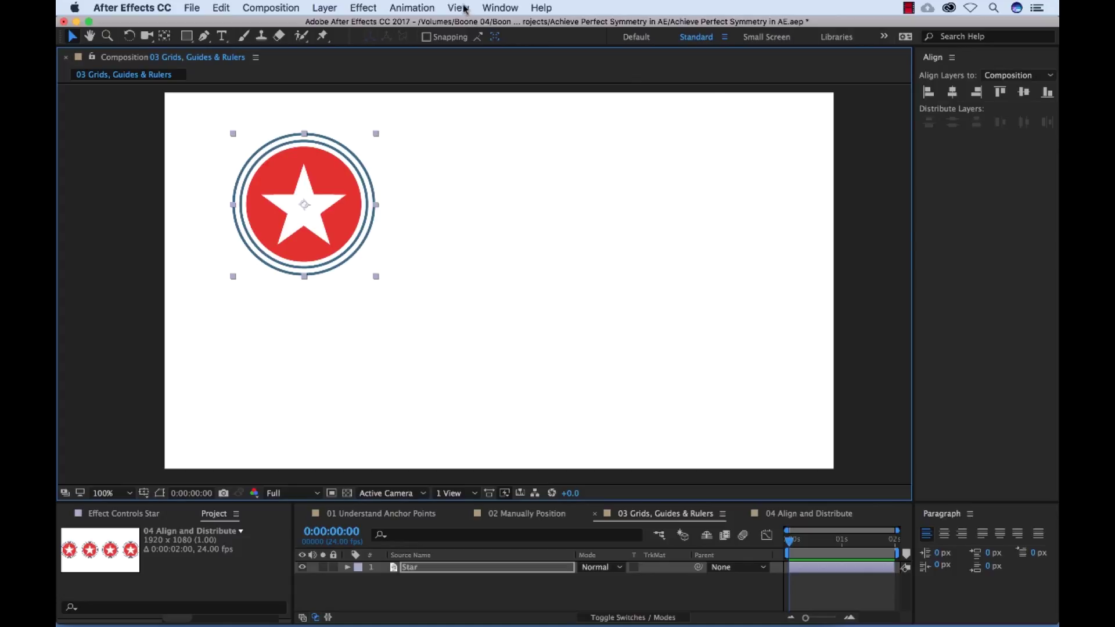
{"action": "left_click", "coordinate": [465, 9]}
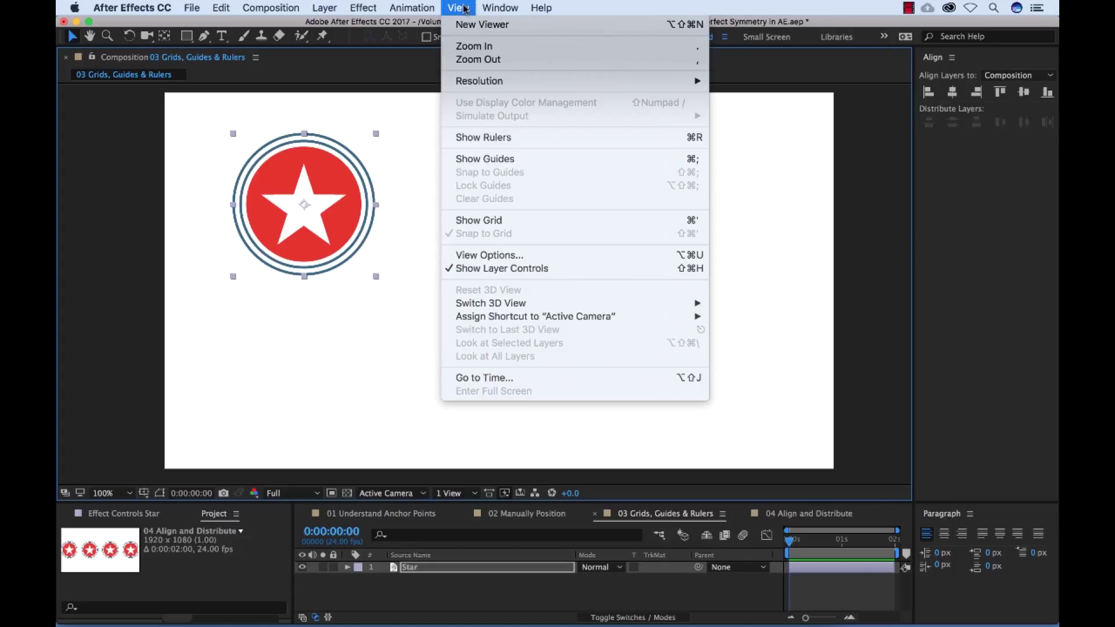
{"action": "left_click", "coordinate": [506, 137]}
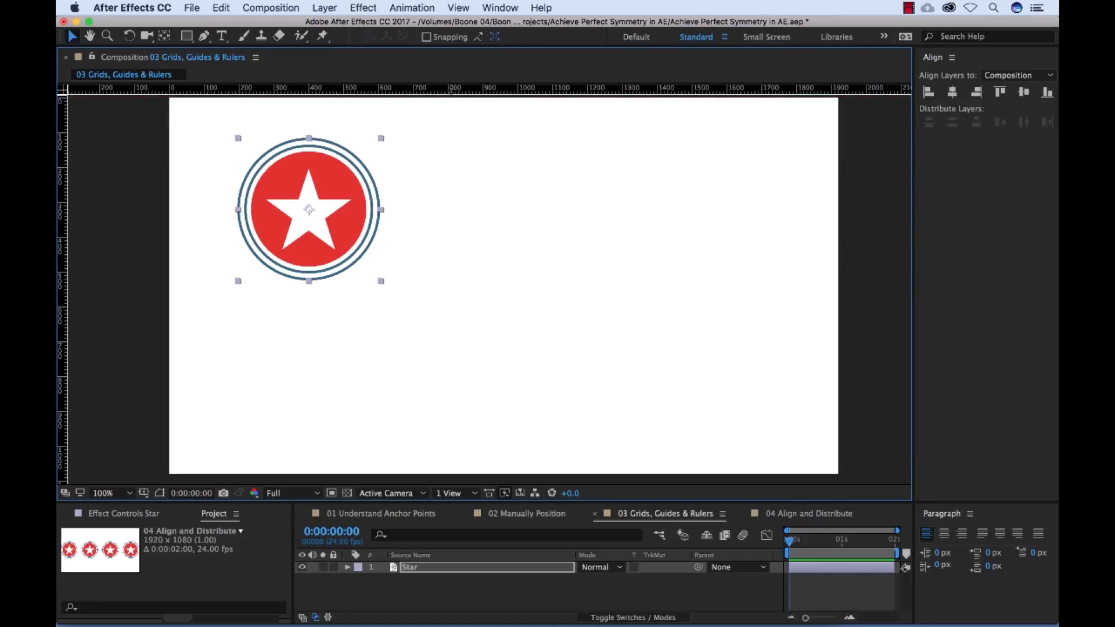
Step: Add a horizontal guide at about Y 595 px and a vertical guide at about X 885 px
{"action": "left_click_drag", "start_coordinate": [451, 88], "coordinate": [470, 305]}
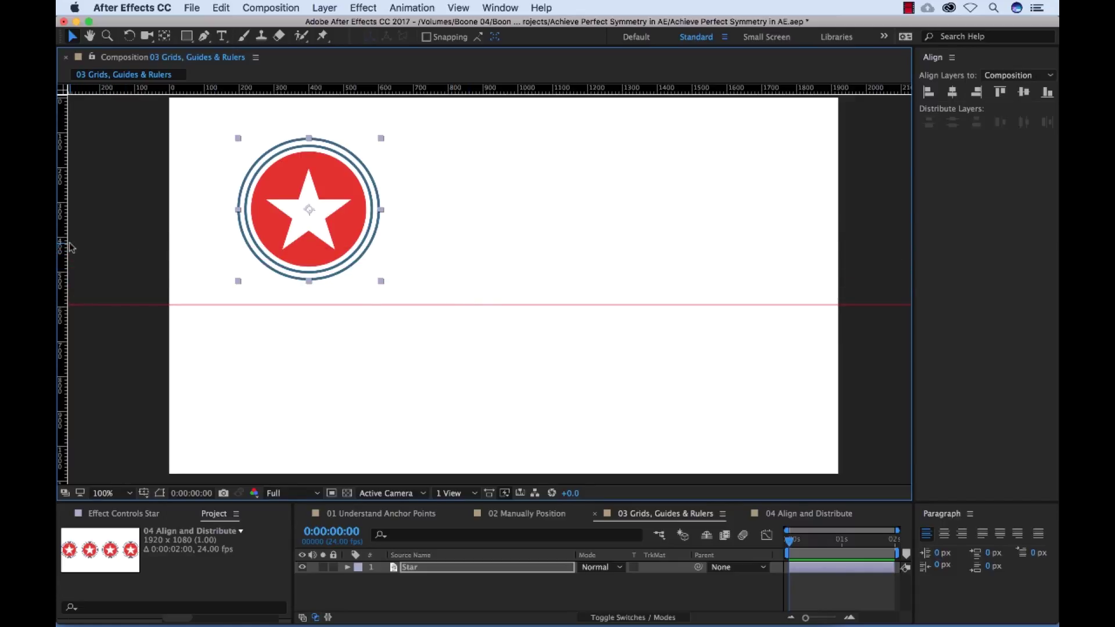
{"action": "left_click_drag", "start_coordinate": [63, 244], "coordinate": [477, 242]}
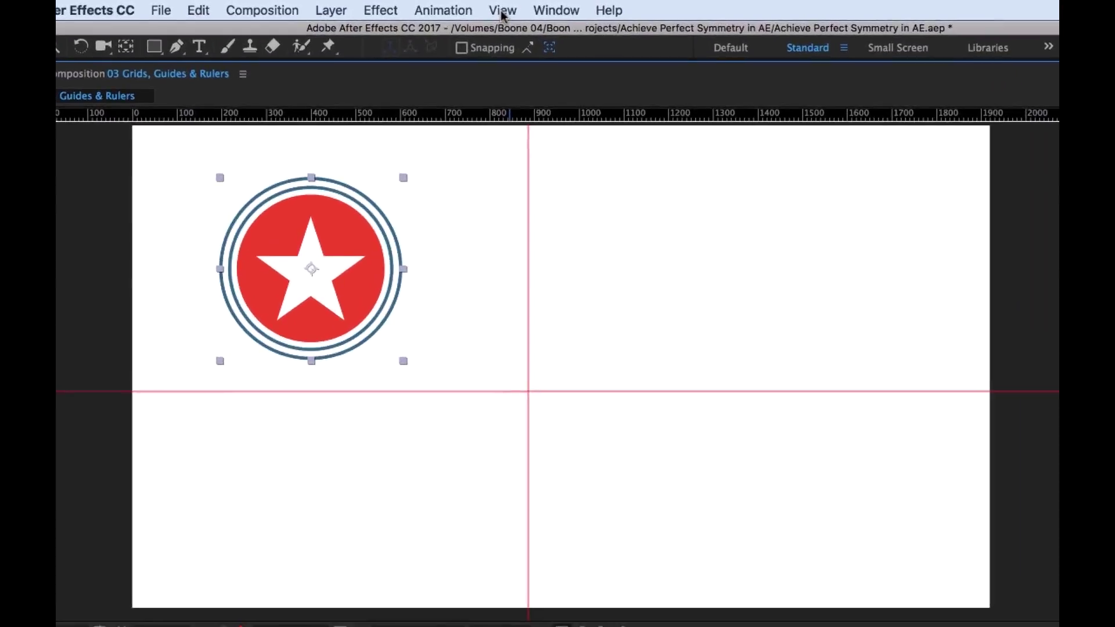
Step: Turn on Snap to Guides and move the star so its left edge meets the vertical guide and its bottom edge the horizontal guide
{"action": "left_click", "coordinate": [458, 9]}
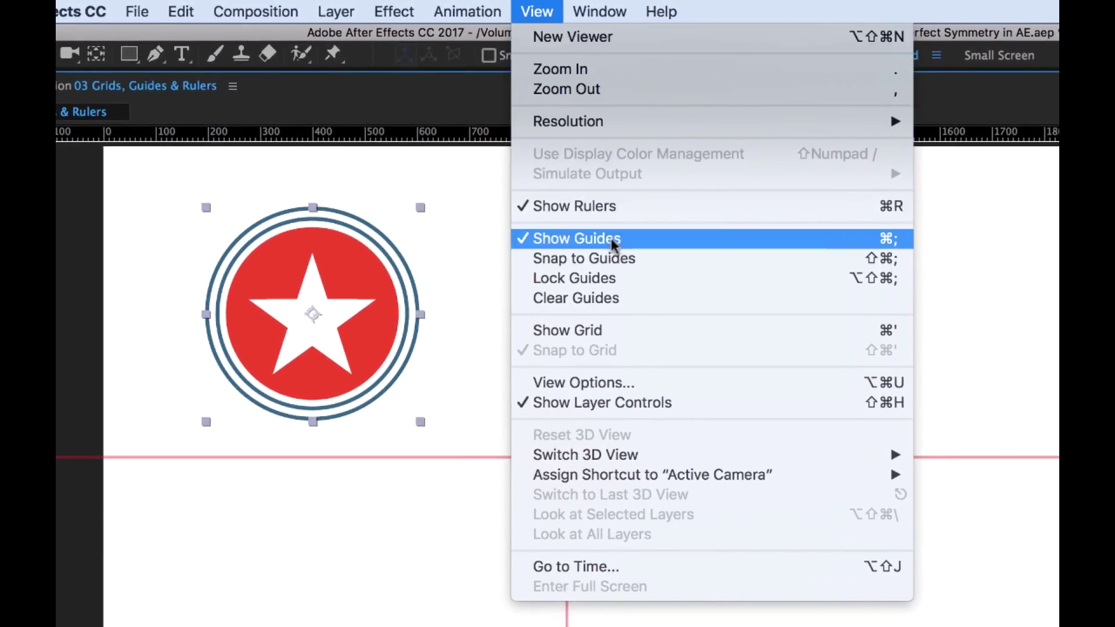
{"action": "left_click", "coordinate": [609, 256]}
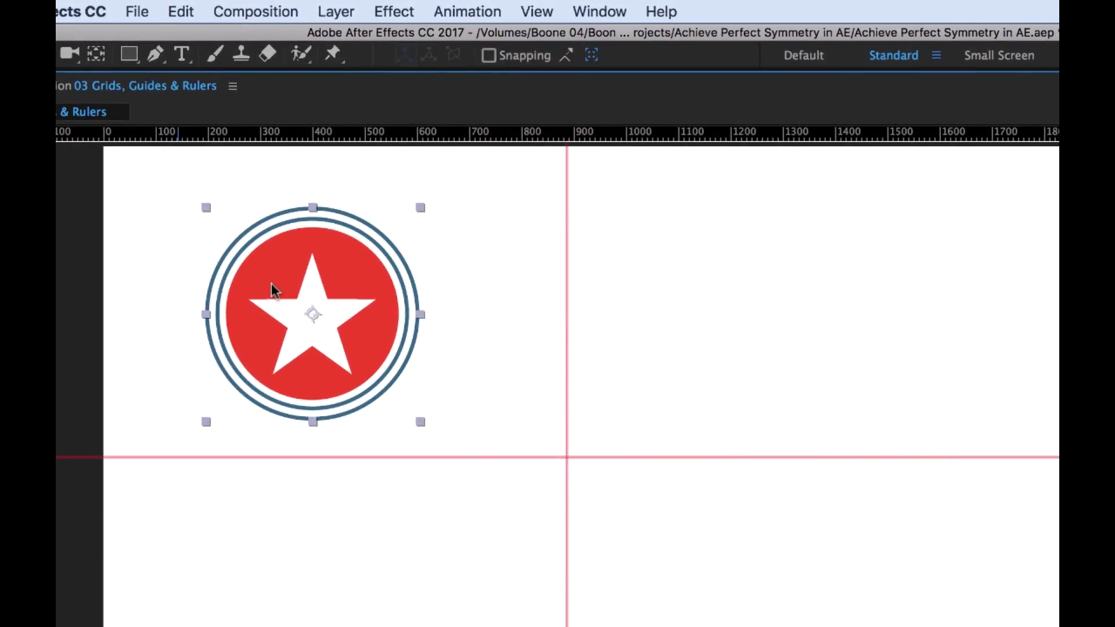
{"action": "left_click_drag", "start_coordinate": [362, 303], "coordinate": [603, 325]}
{"action": "left_click_drag", "start_coordinate": [599, 315], "coordinate": [720, 322]}
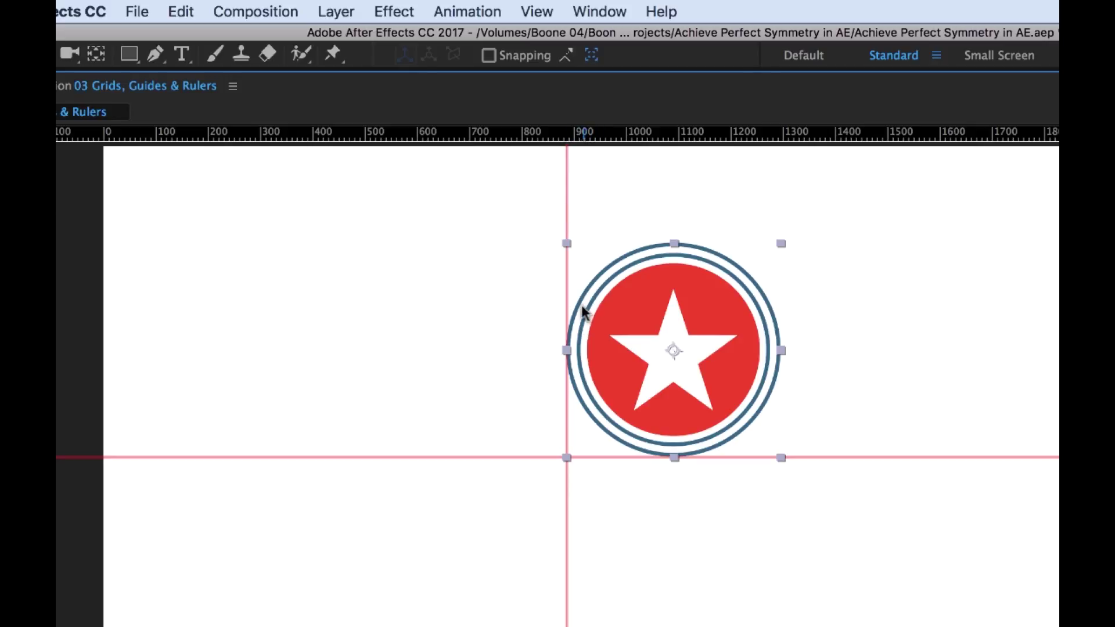
Step: Try moving the vertical guide to the left and undo the move
{"action": "left_click_drag", "start_coordinate": [567, 307], "coordinate": [516, 319]}
{"action": "key", "text": "super+z"}
Step: Lock the guides and test the lock by trying to move the vertical guide
{"action": "left_click", "coordinate": [545, 11]}
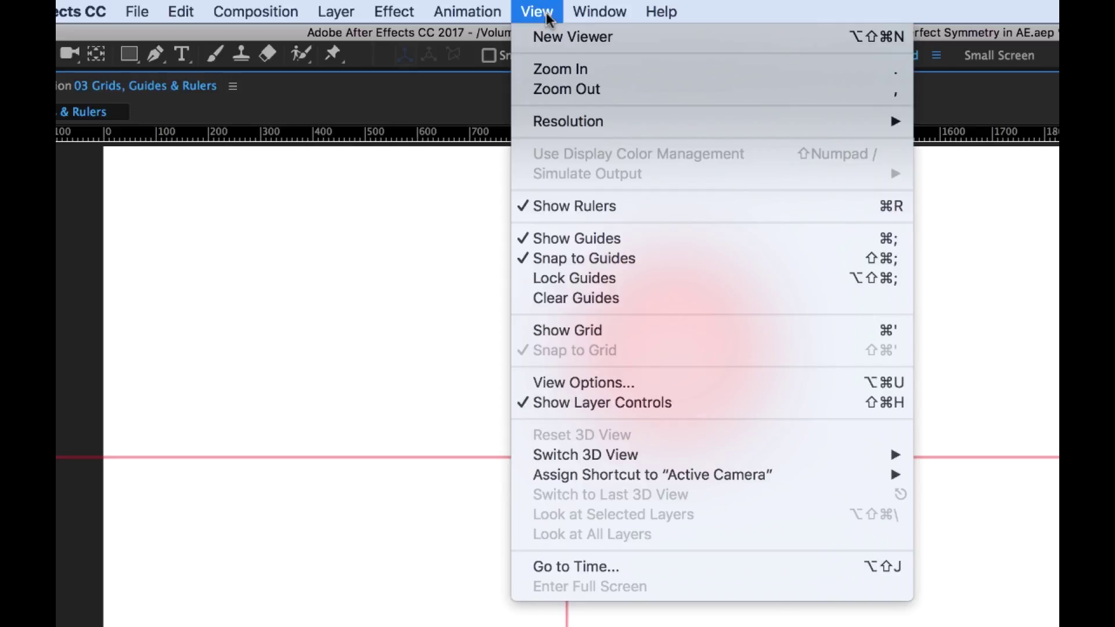
{"action": "left_click", "coordinate": [572, 280]}
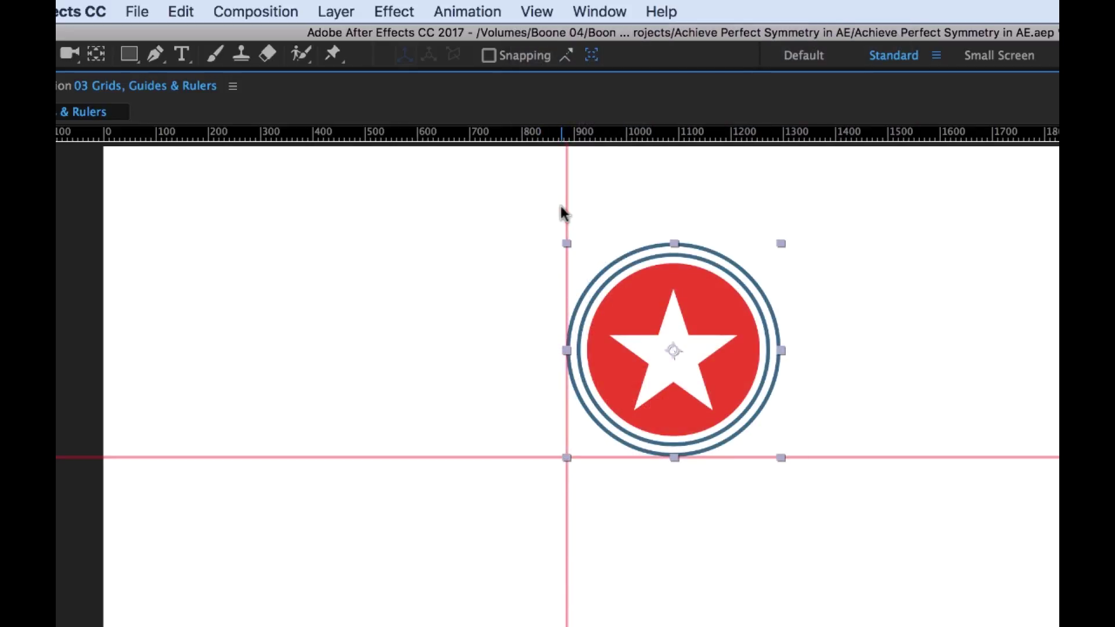
{"action": "left_click_drag", "start_coordinate": [563, 207], "coordinate": [542, 214]}
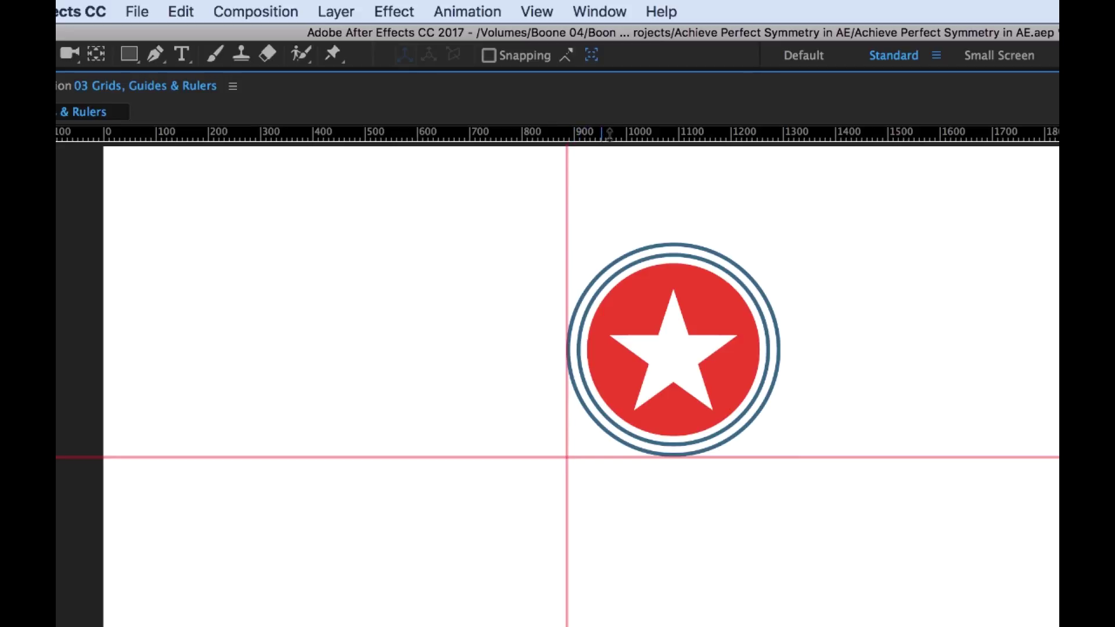
Step: Add another horizontal guide above the star at about Y 125 px, and hide the guides and rulers
{"action": "left_click_drag", "start_coordinate": [609, 133], "coordinate": [616, 212]}
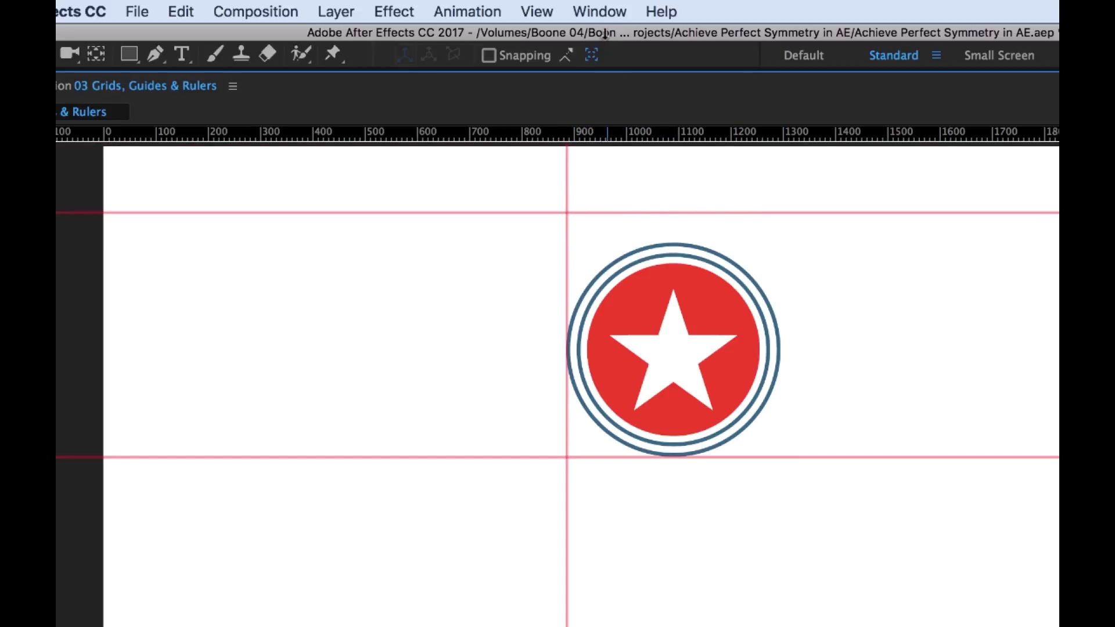
{"action": "left_click", "coordinate": [537, 13]}
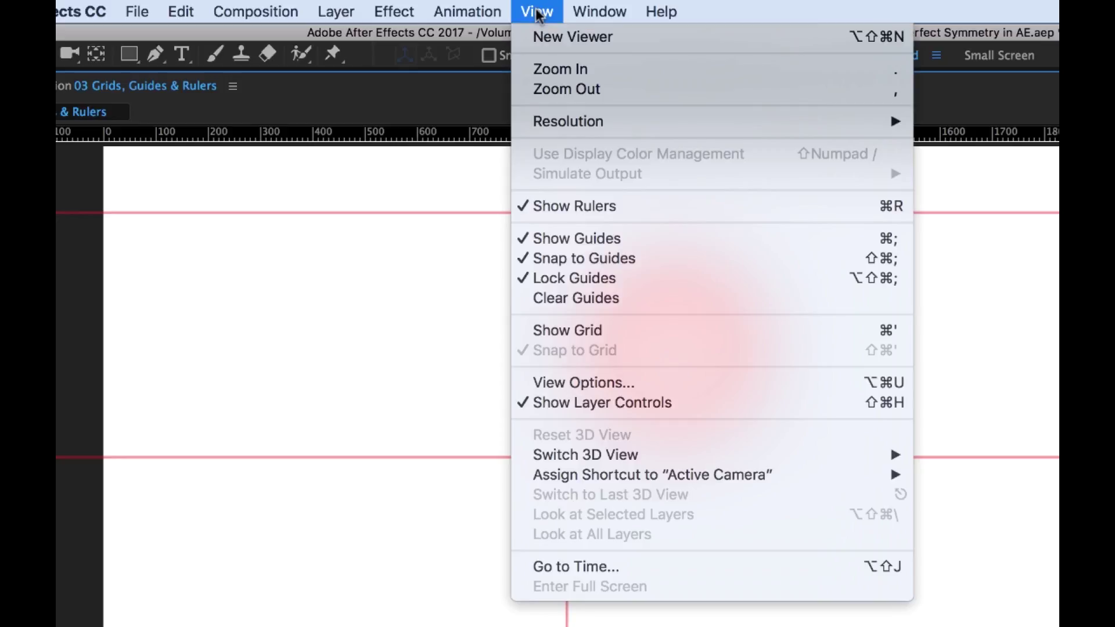
{"action": "left_click", "coordinate": [566, 238]}
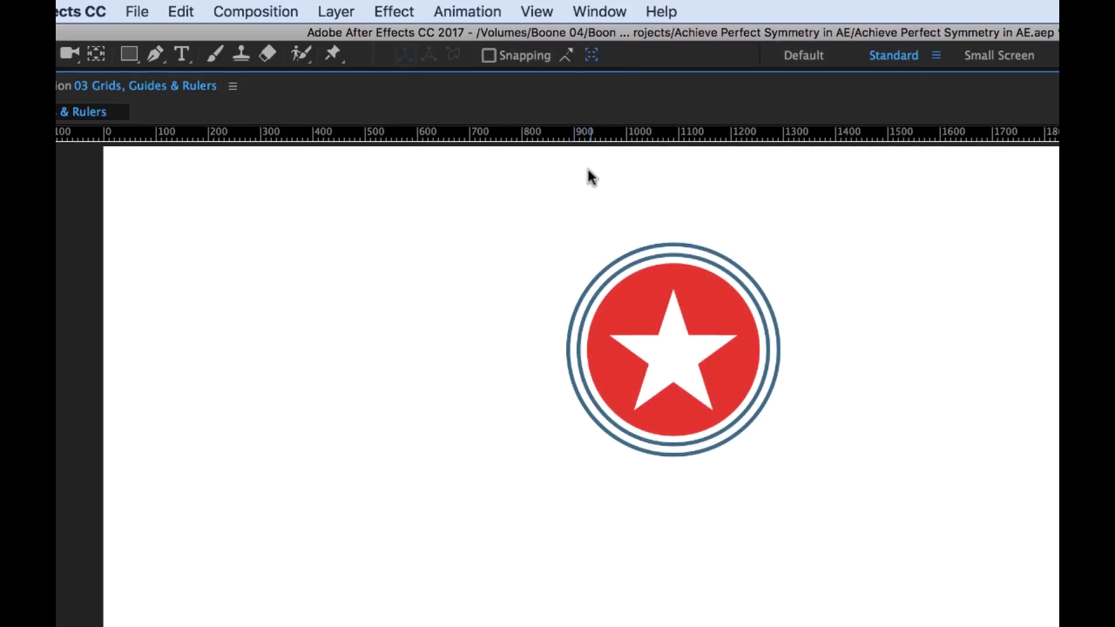
{"action": "left_click", "coordinate": [552, 15]}
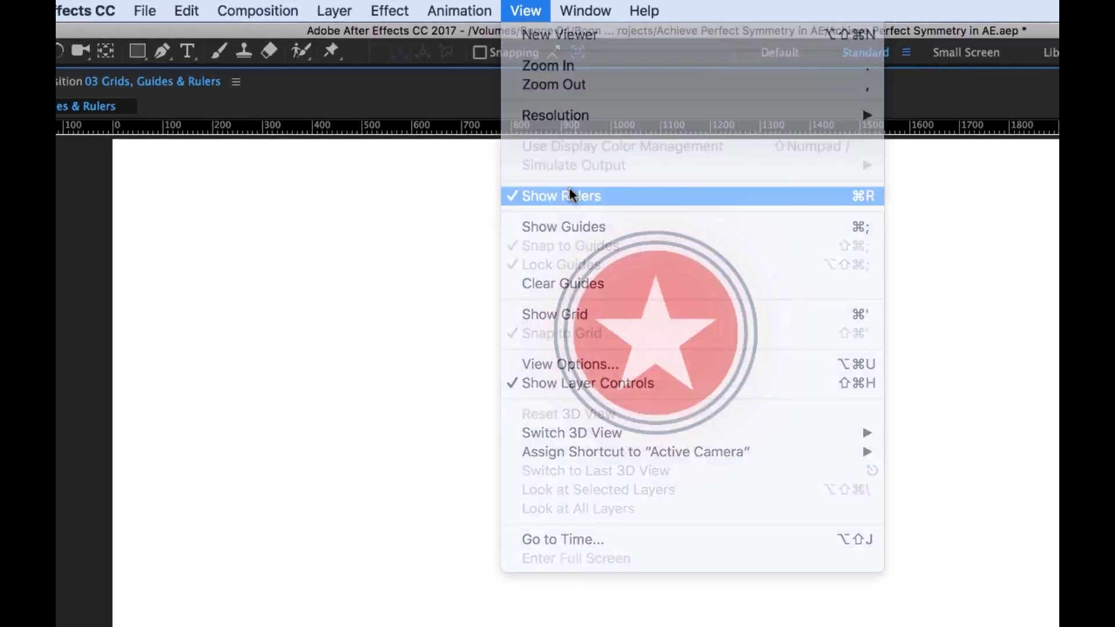
{"action": "left_click", "coordinate": [583, 205]}
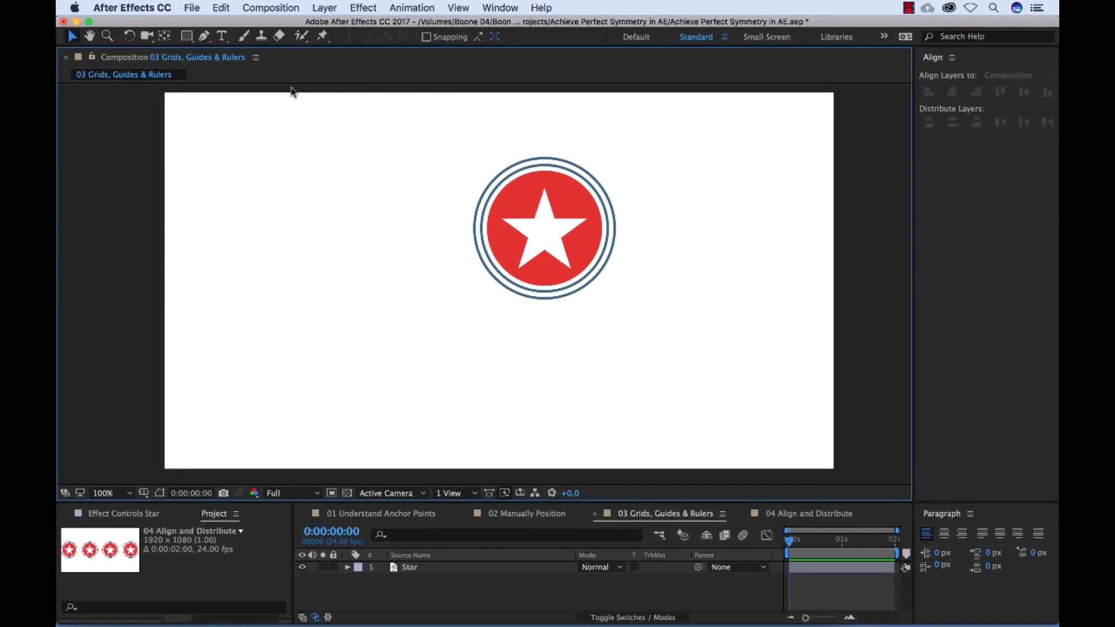
Step: Change the guide color to blue in the Grids & Guides preferences and keep the guide style as Lines
{"action": "left_click", "coordinate": [157, 9]}
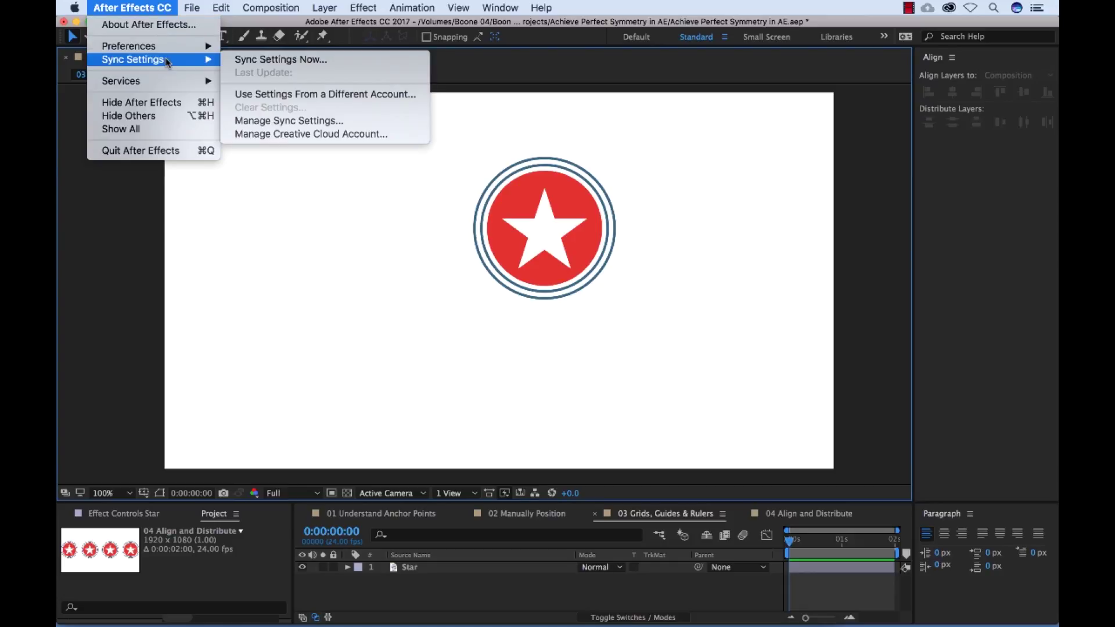
{"action": "mouse_move", "coordinate": [168, 48]}
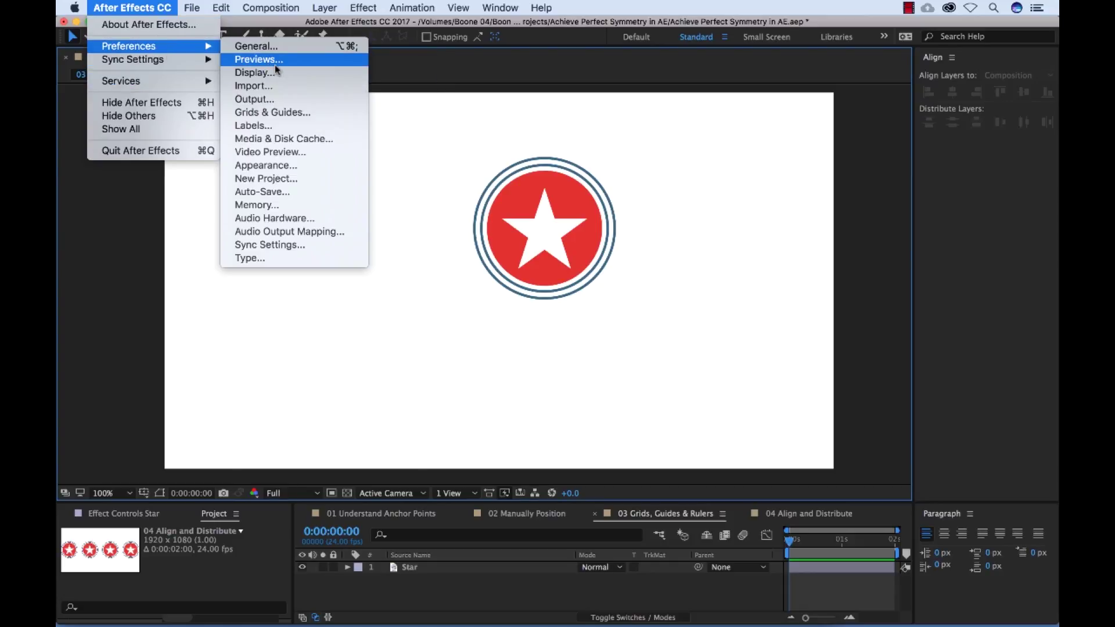
{"action": "left_click", "coordinate": [279, 113]}
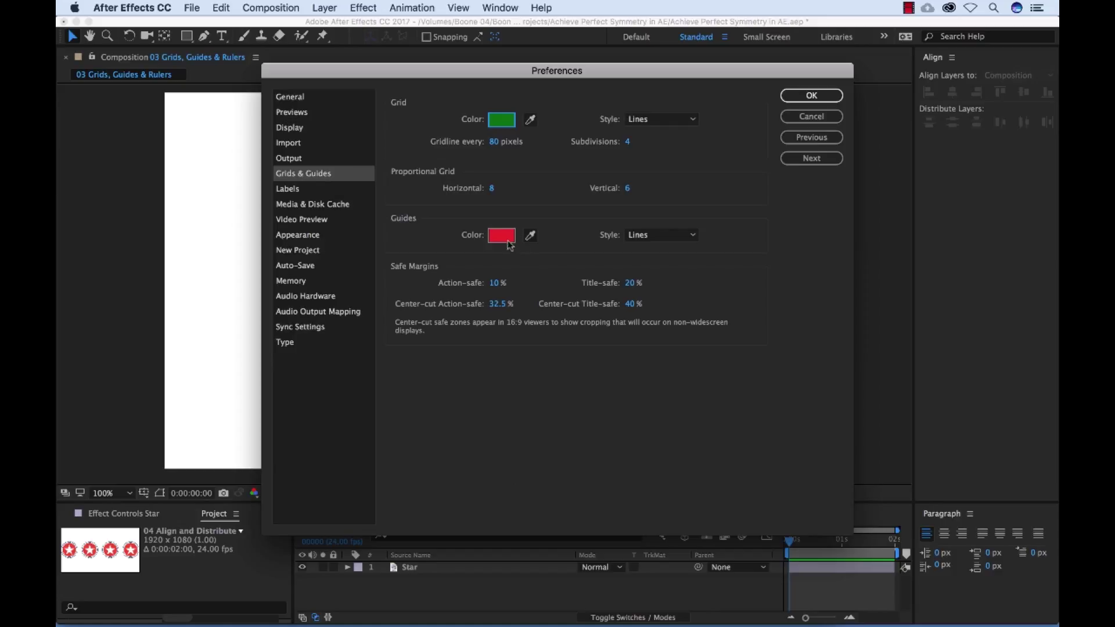
{"action": "left_click", "coordinate": [508, 240]}
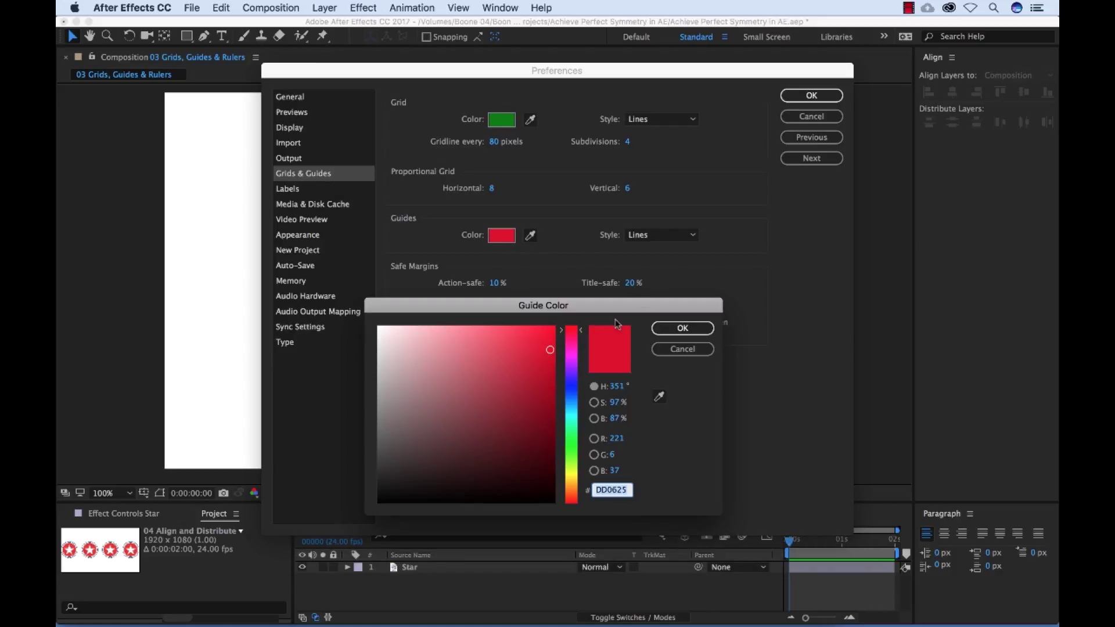
{"action": "left_click", "coordinate": [575, 384]}
{"action": "left_click_drag", "start_coordinate": [534, 361], "coordinate": [520, 376]}
{"action": "left_click", "coordinate": [682, 329]}
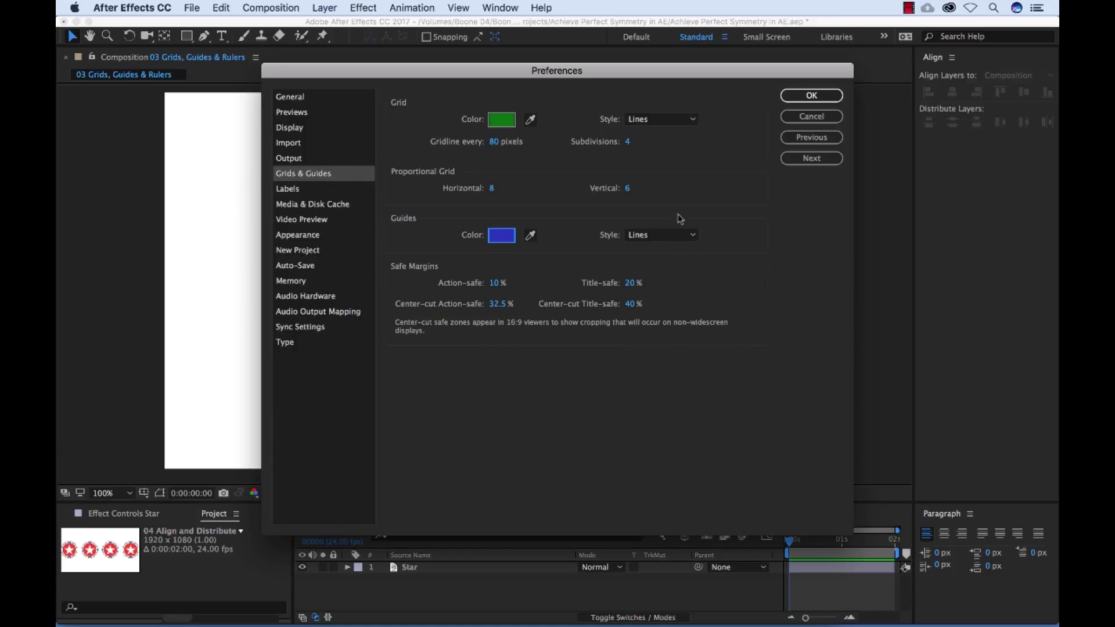
{"action": "left_click", "coordinate": [676, 235]}
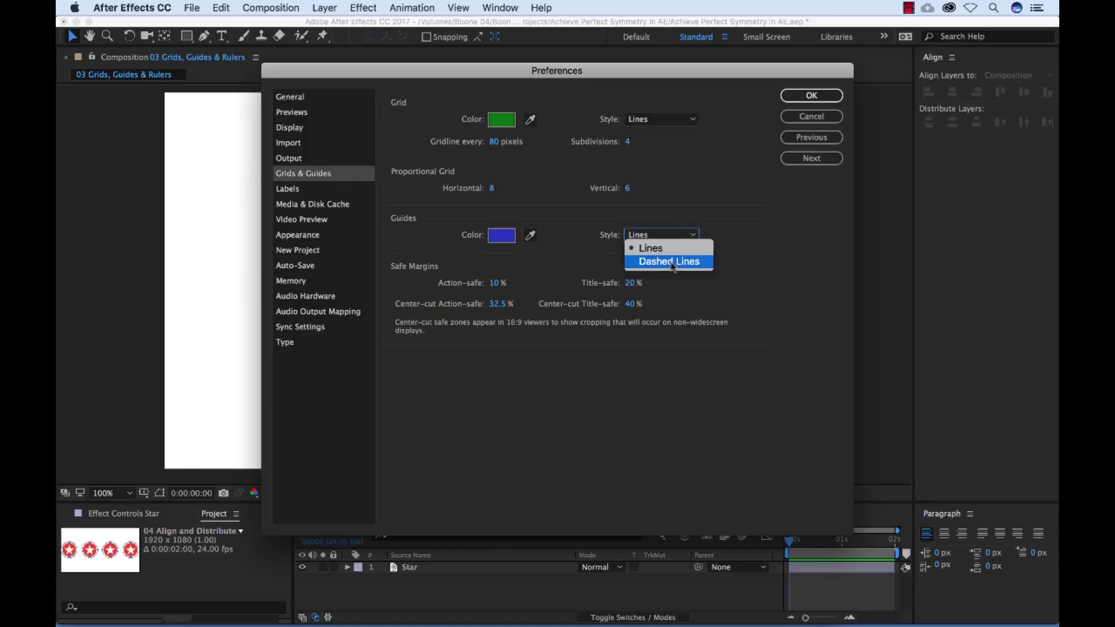
{"action": "left_click", "coordinate": [791, 222]}
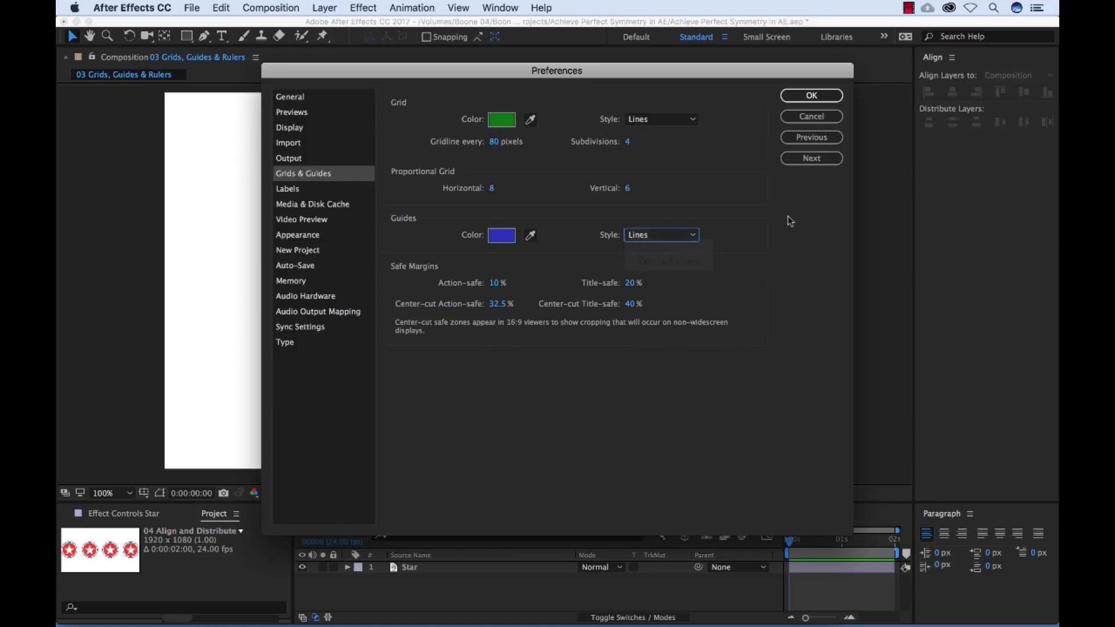
{"action": "left_click", "coordinate": [810, 97]}
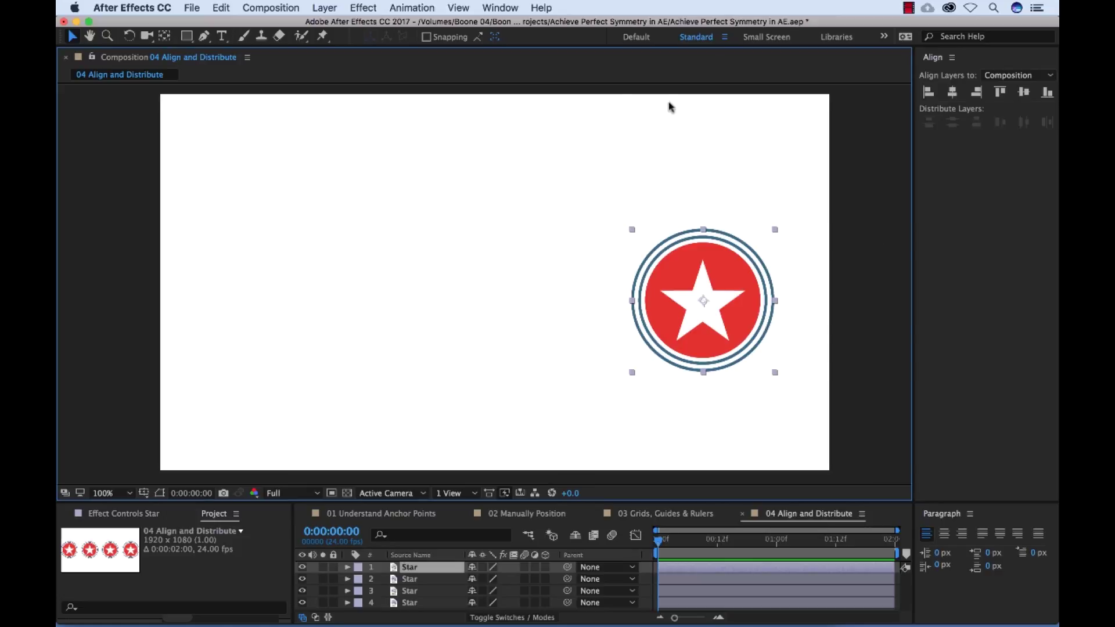
Step: Examine the Align settings and the choices of what layers can be aligned to
{"action": "left_click", "coordinate": [507, 9]}
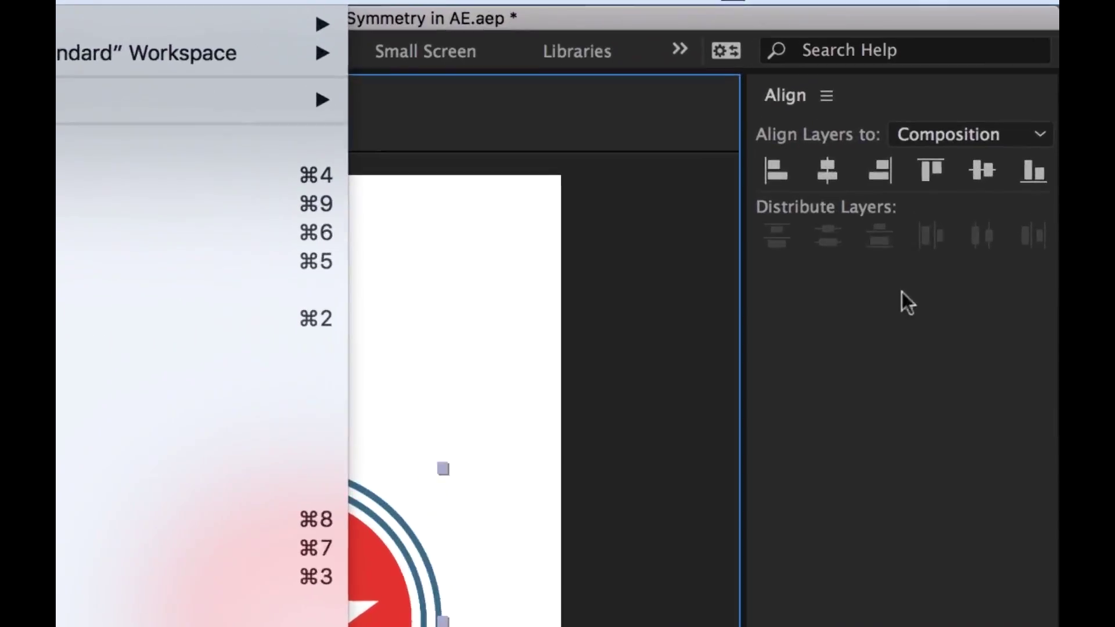
{"action": "left_click", "coordinate": [980, 158]}
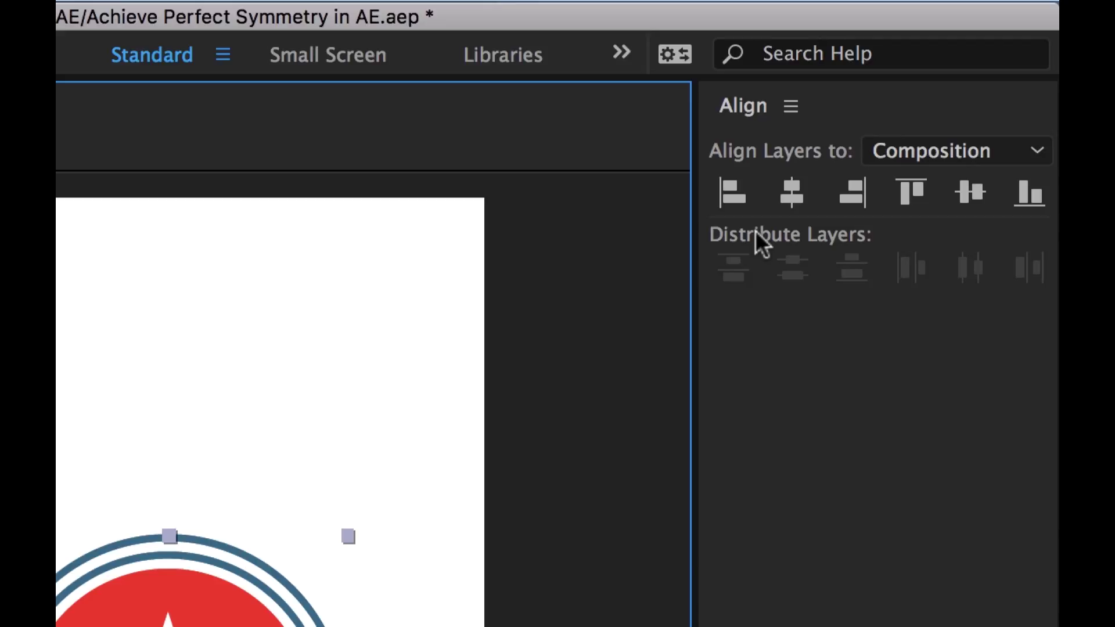
{"action": "left_click", "coordinate": [978, 154]}
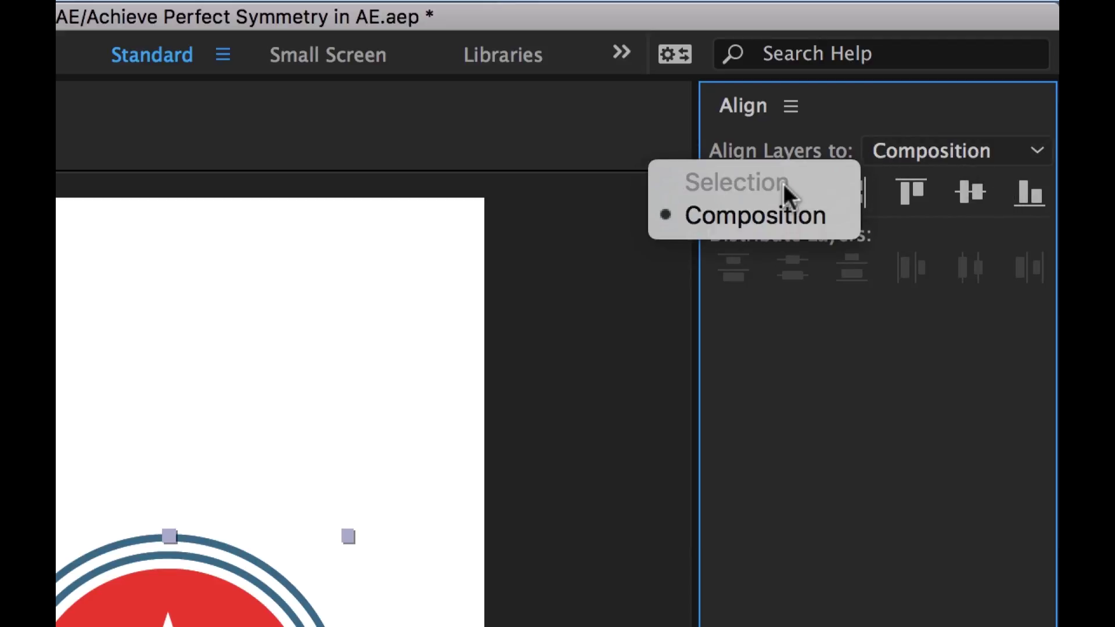
{"action": "left_click", "coordinate": [839, 396]}
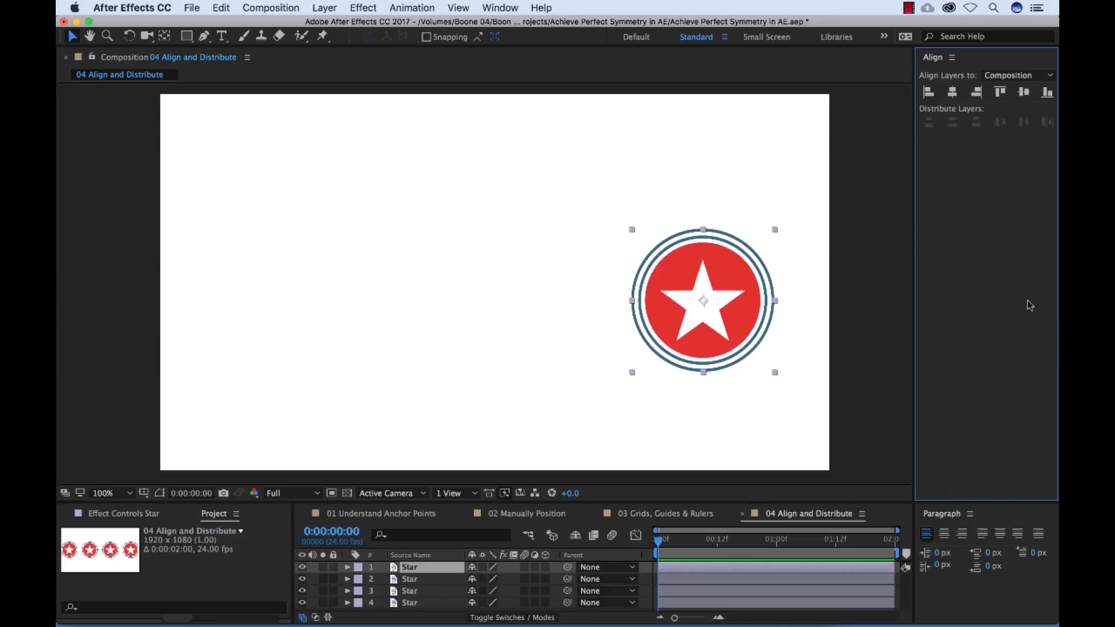
Step: Scatter three of the four stacked star layers so that all the stars sit at different heights and partly overlap
{"action": "left_click", "coordinate": [703, 260]}
{"action": "left_click_drag", "start_coordinate": [704, 260], "coordinate": [591, 276]}
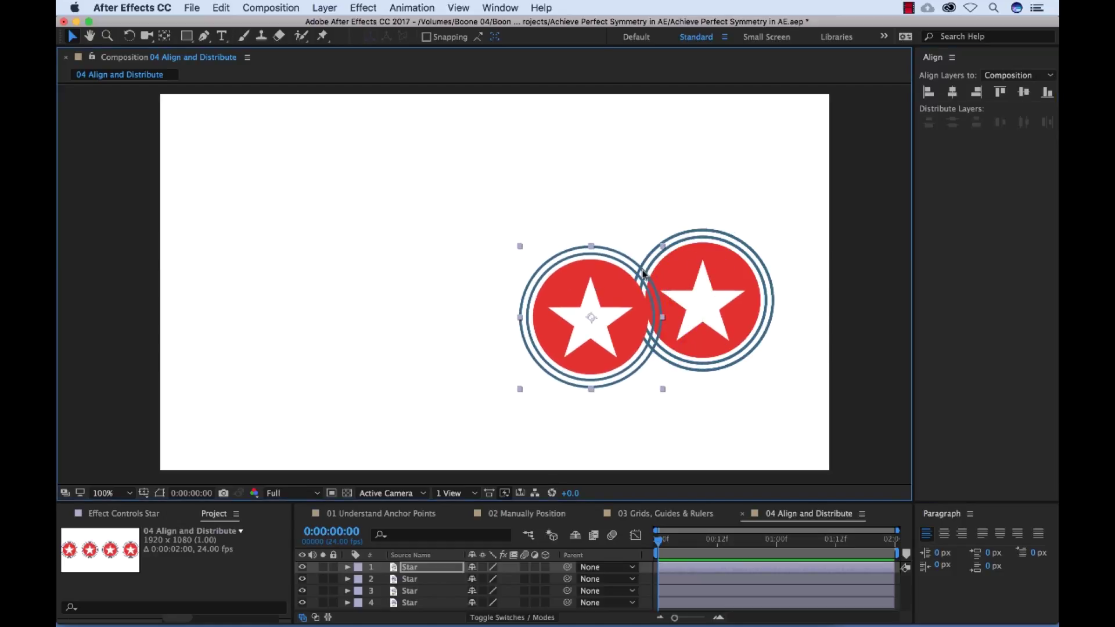
{"action": "left_click_drag", "start_coordinate": [724, 304], "coordinate": [660, 231]}
{"action": "left_click_drag", "start_coordinate": [741, 273], "coordinate": [758, 169]}
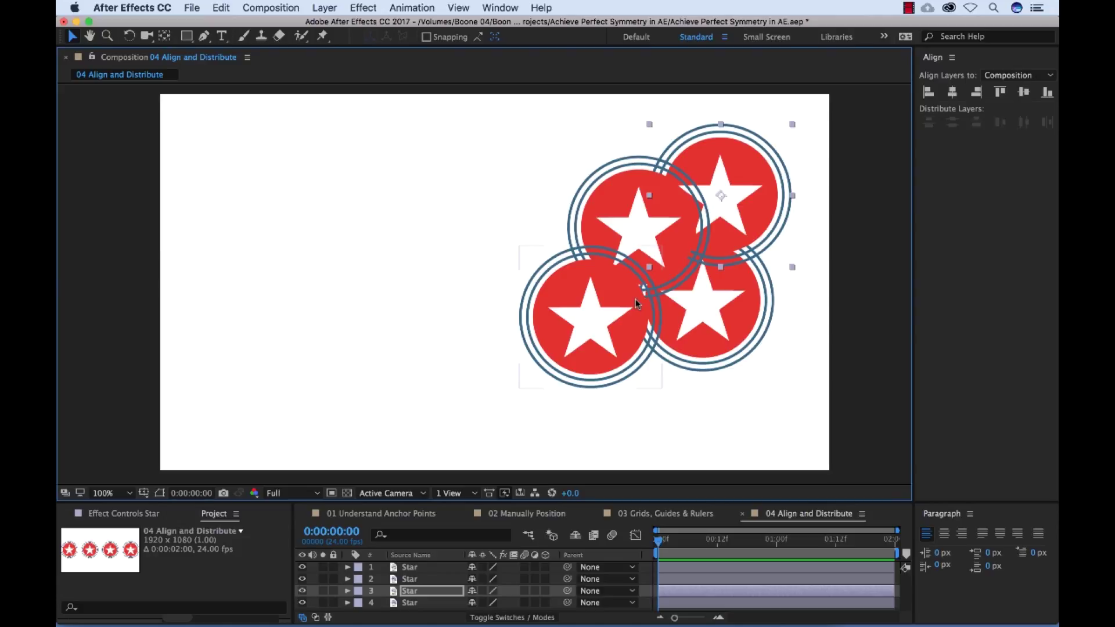
Step: Align all four star layers to the vertical center of the composition
{"action": "left_click", "coordinate": [493, 165]}
{"action": "left_click_drag", "start_coordinate": [492, 165], "coordinate": [793, 344]}
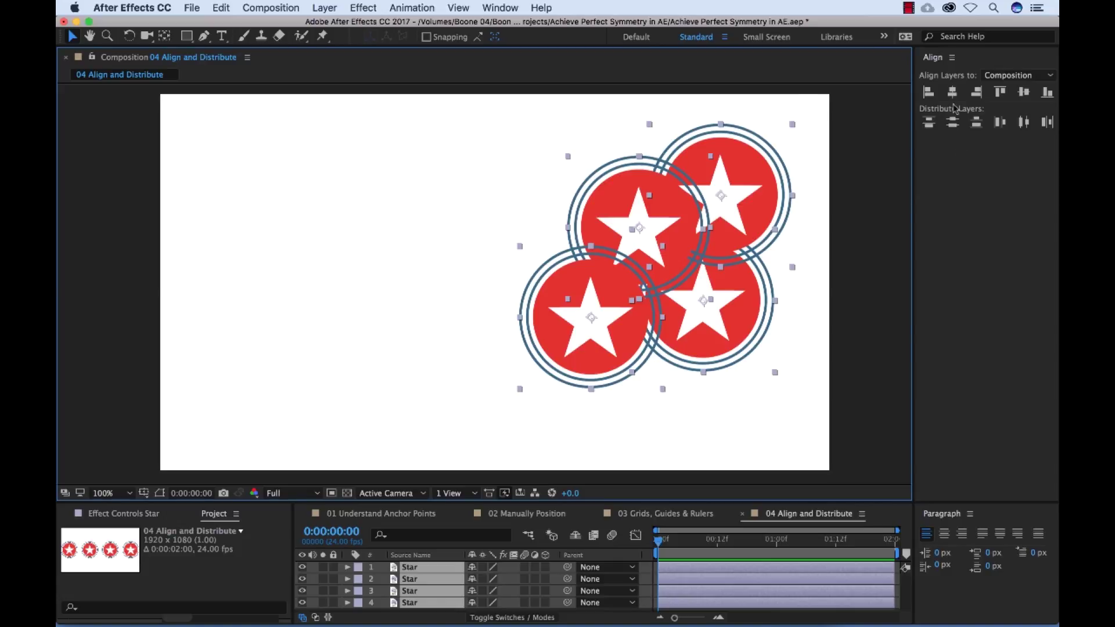
{"action": "left_click", "coordinate": [1025, 95]}
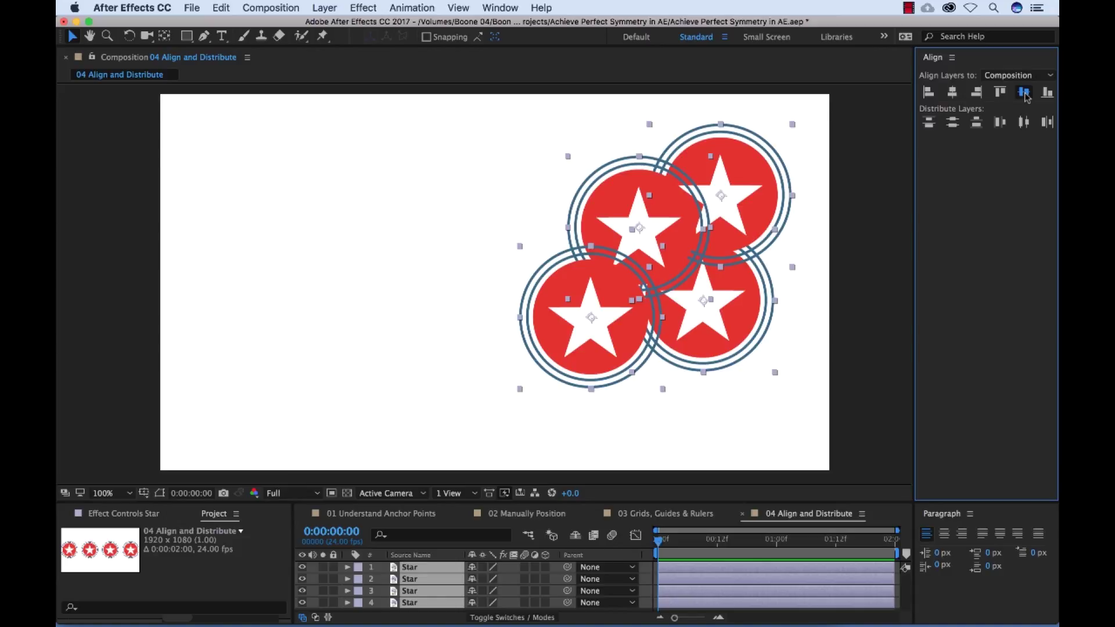
{"action": "left_click", "coordinate": [869, 254]}
Step: Align the leftmost star to the composition's left edge and the rightmost star to its right edge
{"action": "left_click", "coordinate": [610, 280]}
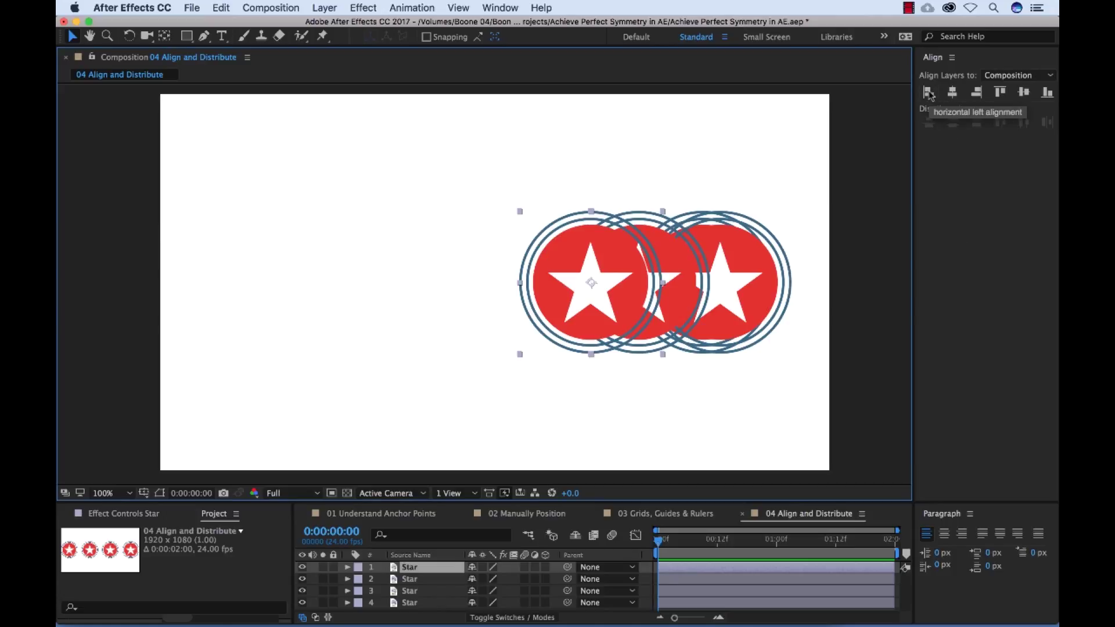
{"action": "left_click", "coordinate": [928, 92]}
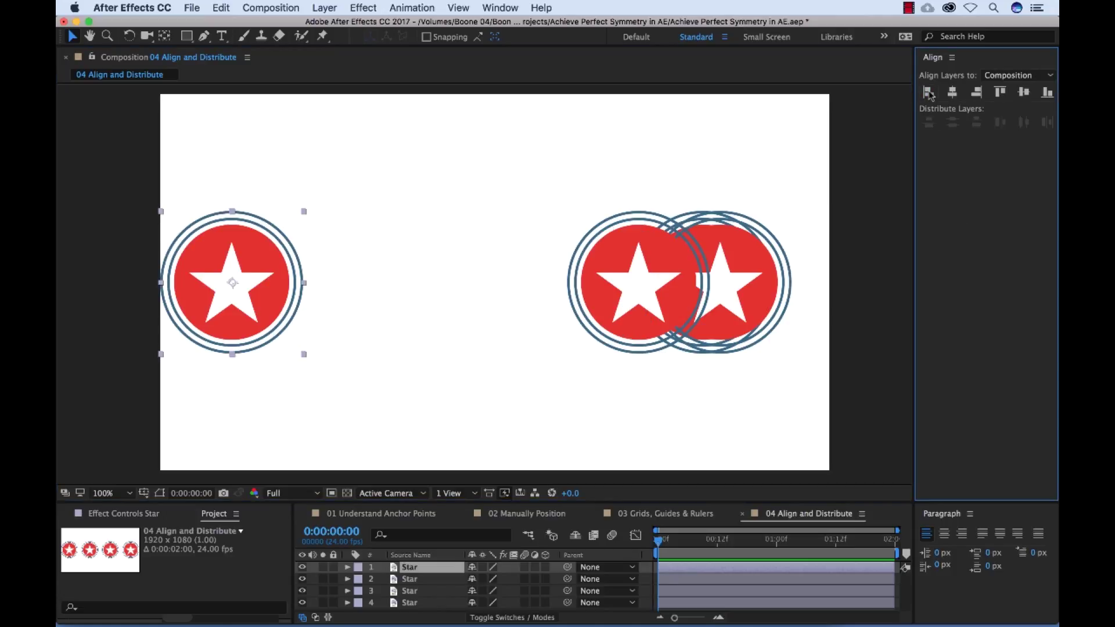
{"action": "left_click", "coordinate": [791, 285]}
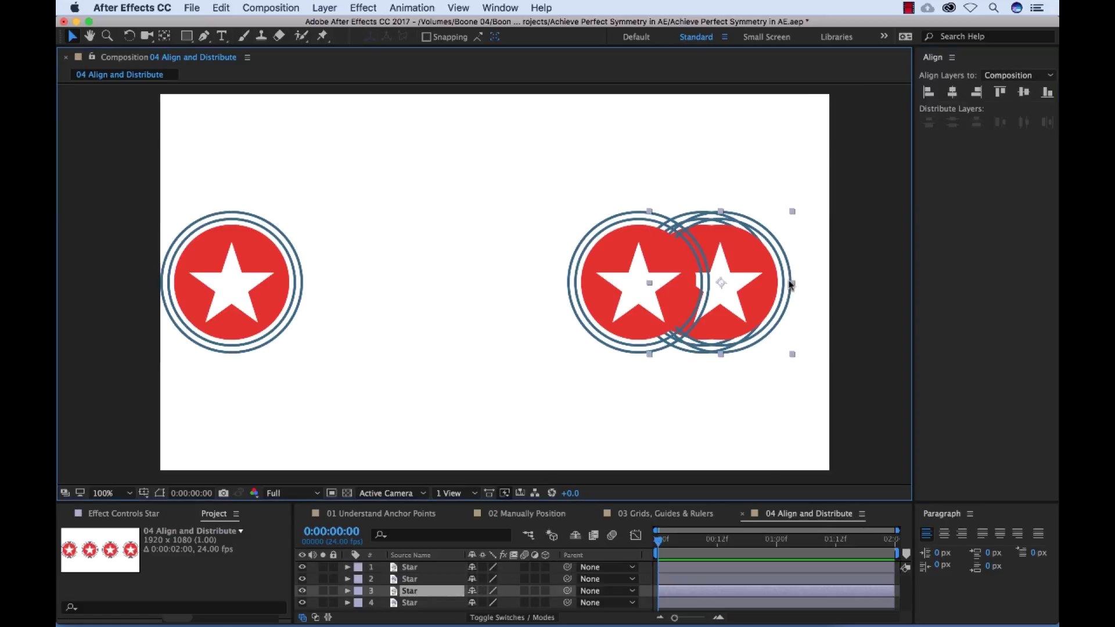
{"action": "left_click", "coordinate": [981, 95]}
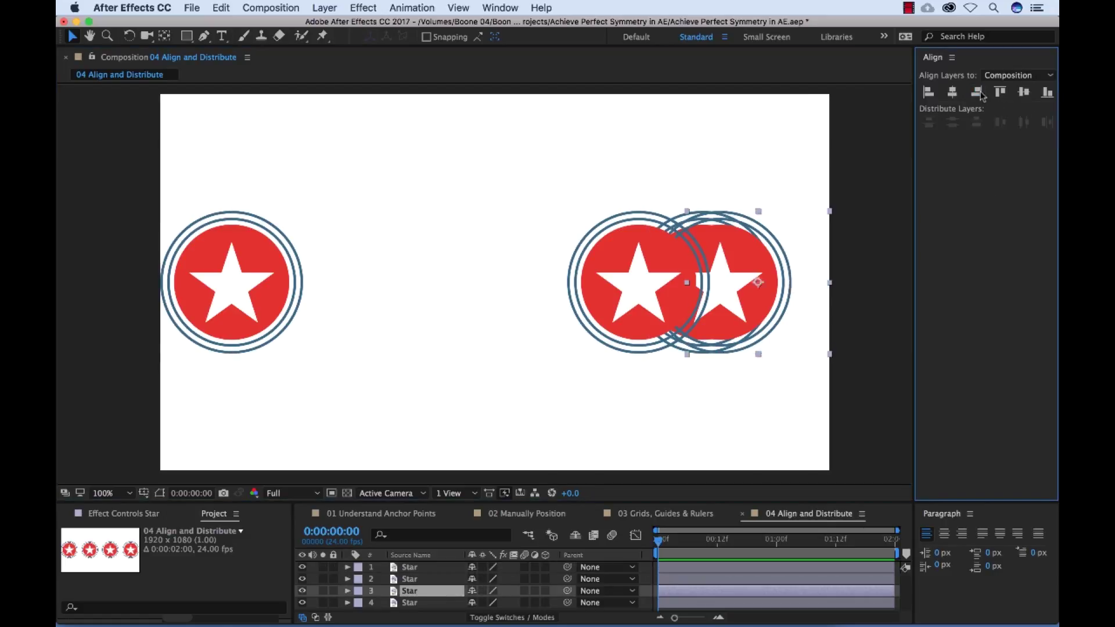
Step: Distribute all four star layers horizontally by their centers across the composition
{"action": "left_click", "coordinate": [846, 162]}
{"action": "left_click_drag", "start_coordinate": [846, 162], "coordinate": [202, 347]}
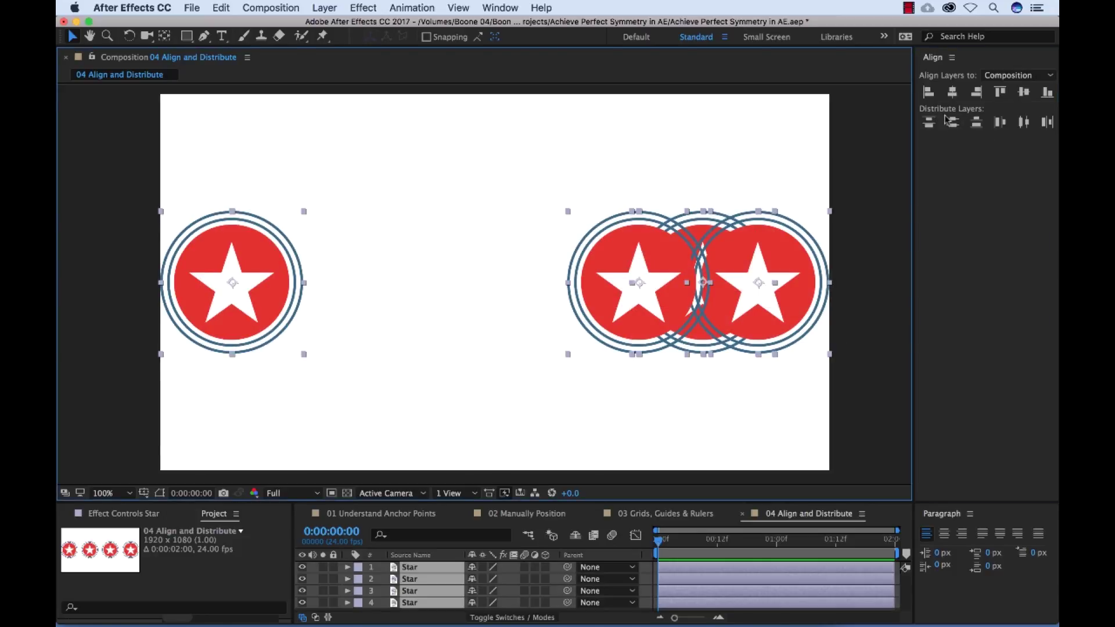
{"action": "left_click", "coordinate": [1024, 122]}
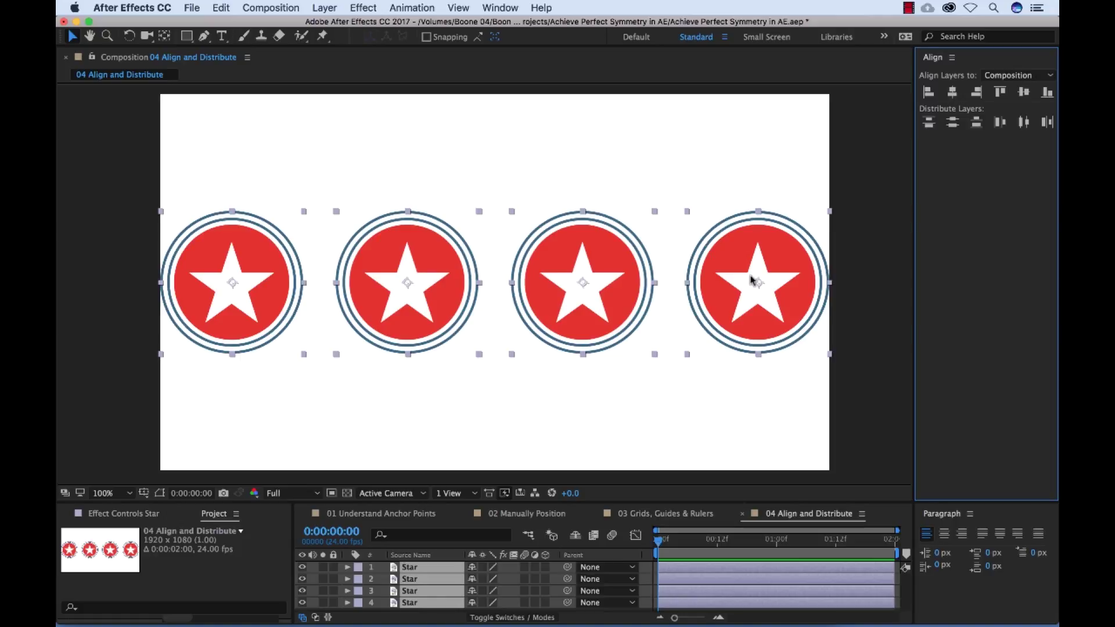
{"action": "left_click", "coordinate": [869, 203]}
Step: Move the four stars out of their row into an uneven, staggered arrangement closer together
{"action": "left_click_drag", "start_coordinate": [767, 239], "coordinate": [655, 179]}
{"action": "left_click_drag", "start_coordinate": [571, 271], "coordinate": [570, 291]}
{"action": "left_click_drag", "start_coordinate": [429, 284], "coordinate": [480, 261]}
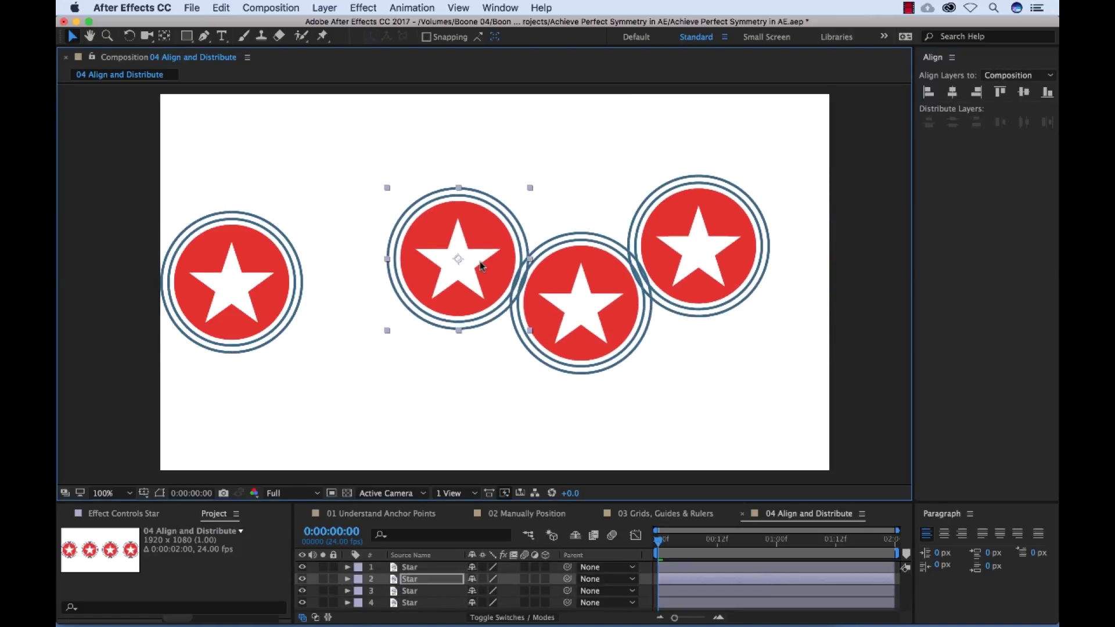
{"action": "left_click_drag", "start_coordinate": [268, 271], "coordinate": [412, 337]}
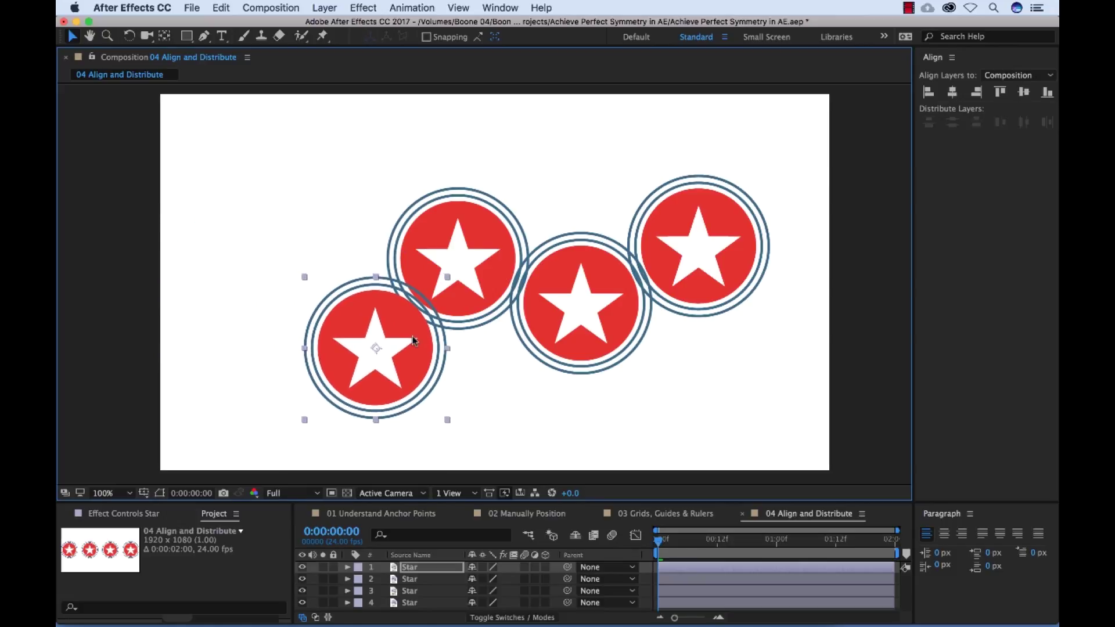
Step: Align all four star layers to each other's vertical center, with Align Layers to set to Selection
{"action": "left_click", "coordinate": [301, 150]}
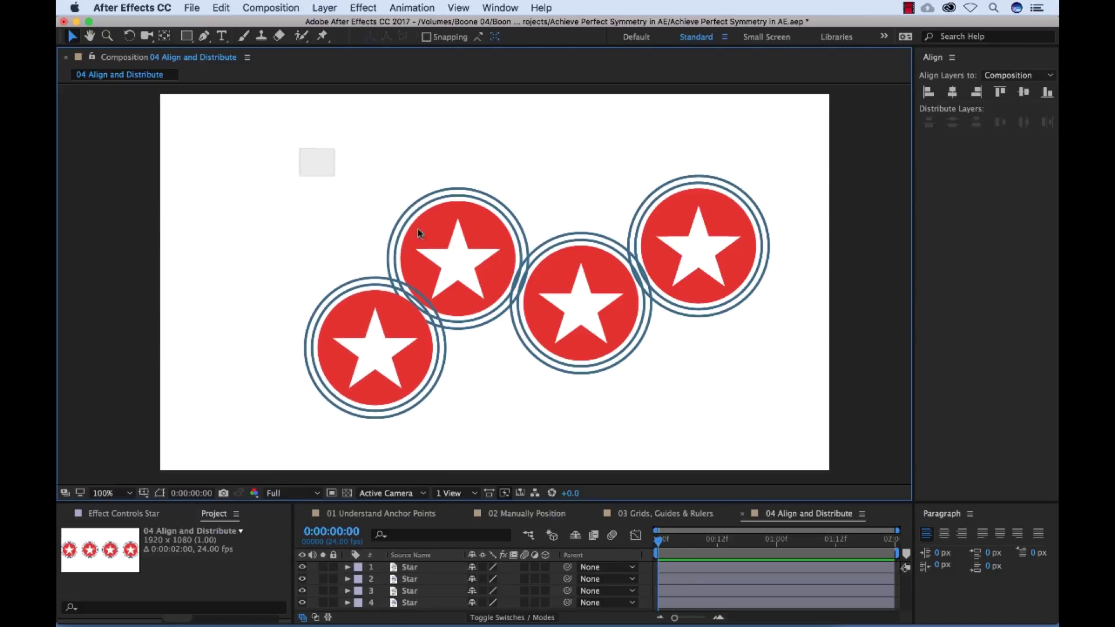
{"action": "left_click_drag", "start_coordinate": [418, 232], "coordinate": [786, 348]}
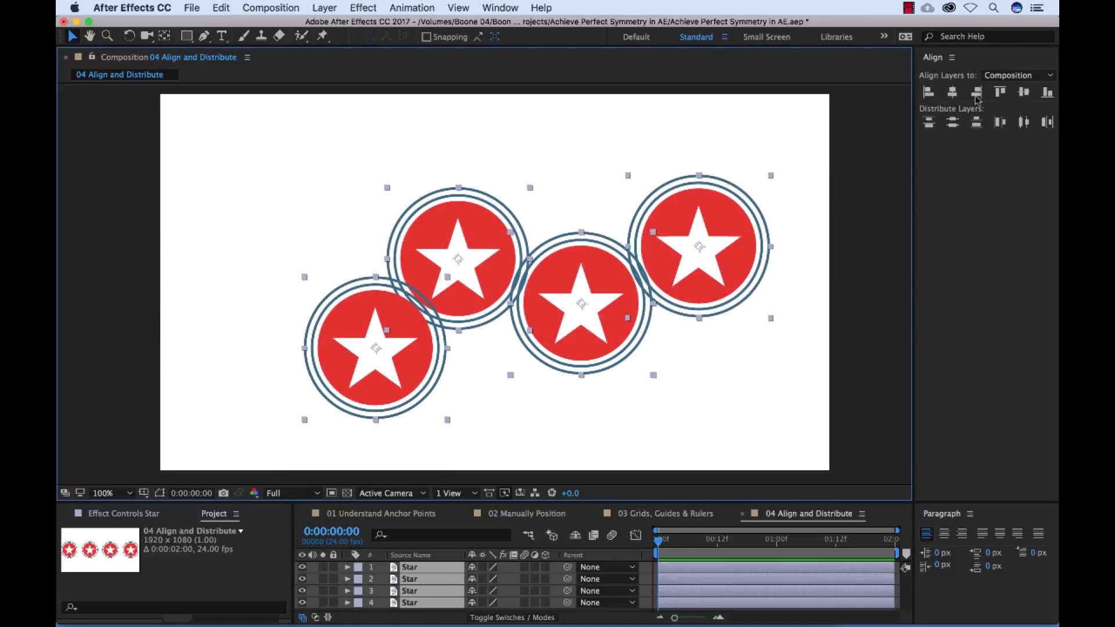
{"action": "left_click", "coordinate": [1000, 77]}
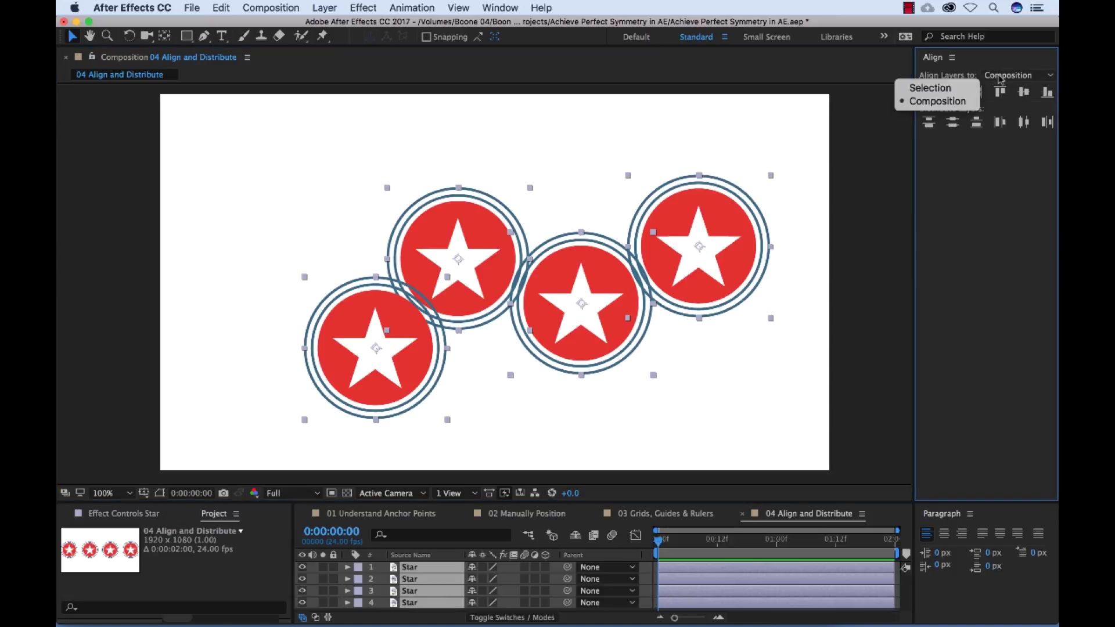
{"action": "left_click", "coordinate": [945, 91]}
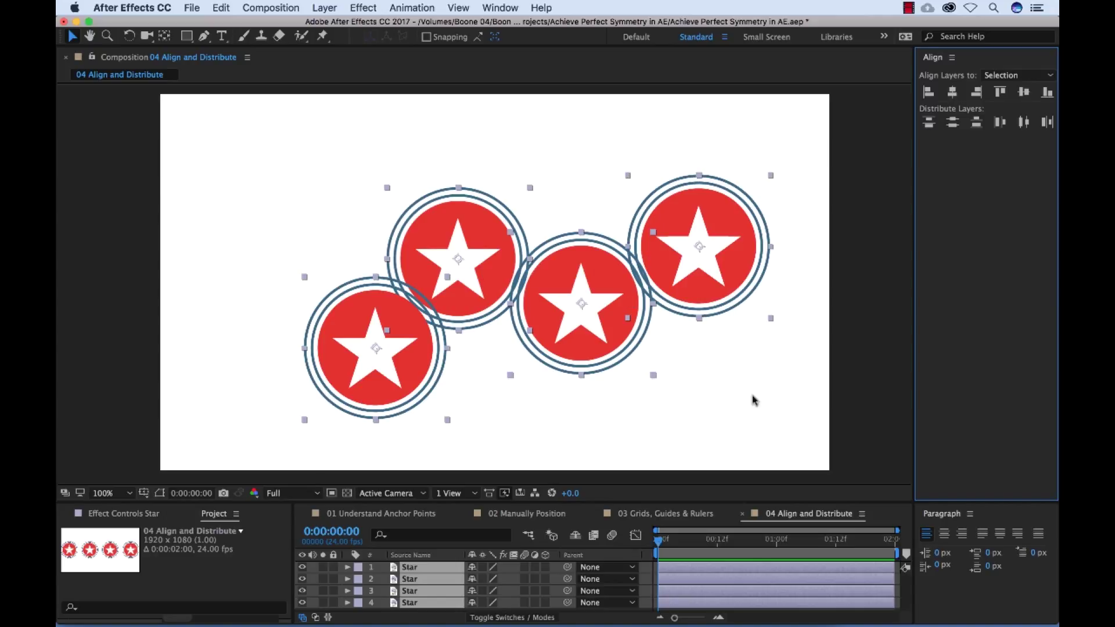
{"action": "left_click", "coordinate": [1025, 93]}
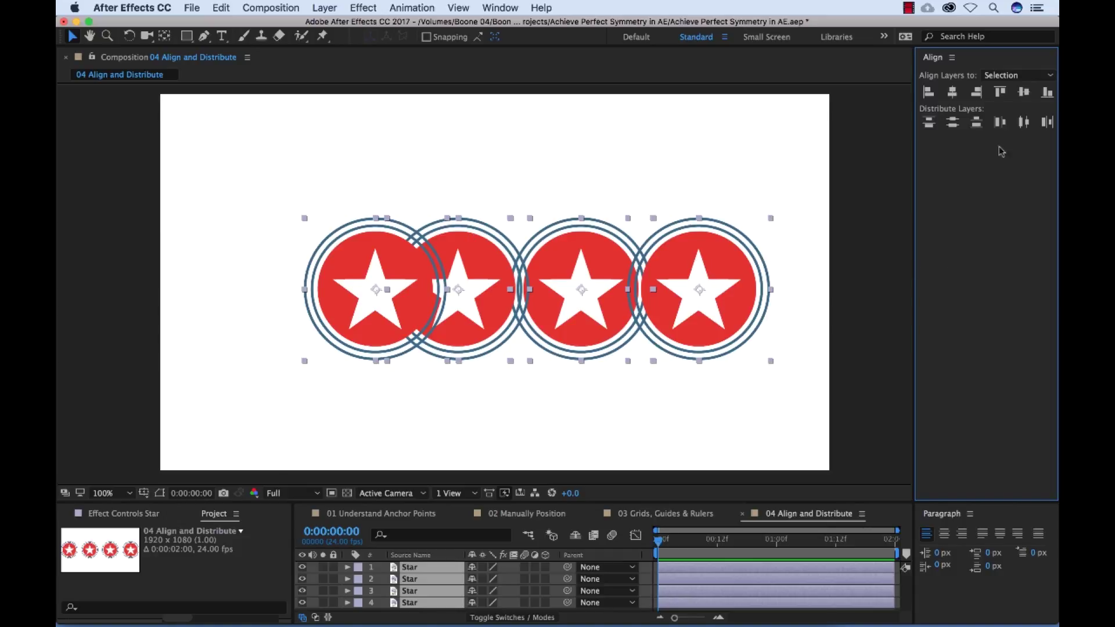
Step: Shift the third star to the right, and distribute all four stars horizontally by their centers
{"action": "left_click", "coordinate": [588, 123]}
{"action": "left_click_drag", "start_coordinate": [574, 248], "coordinate": [630, 260]}
{"action": "left_click_drag", "start_coordinate": [725, 202], "coordinate": [364, 316]}
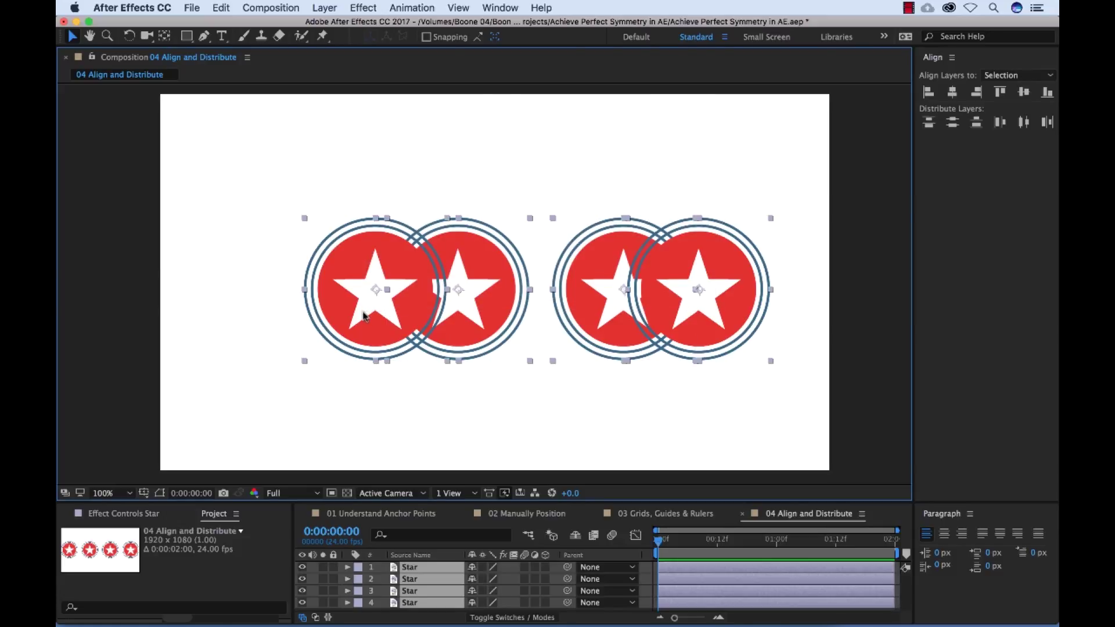
{"action": "left_click", "coordinate": [1025, 123]}
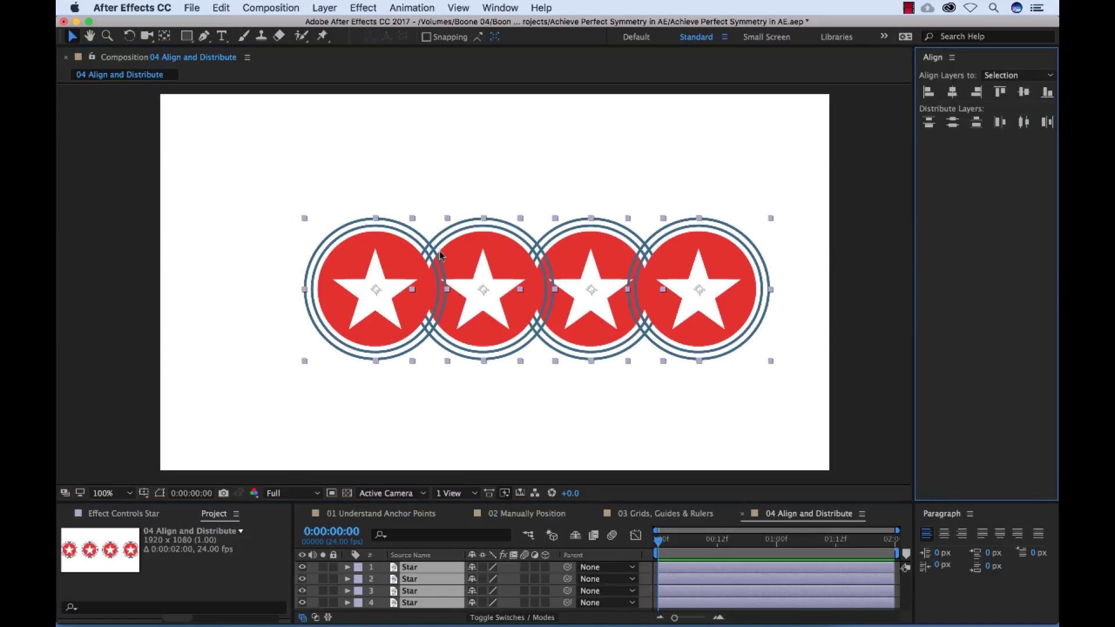
{"action": "left_click", "coordinate": [854, 242]}
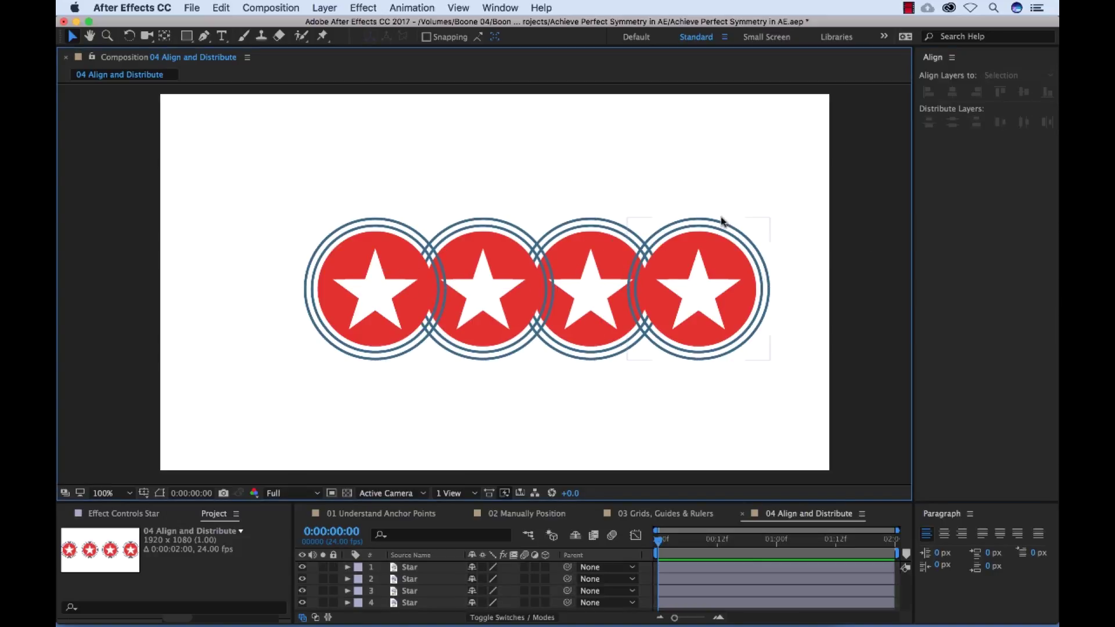